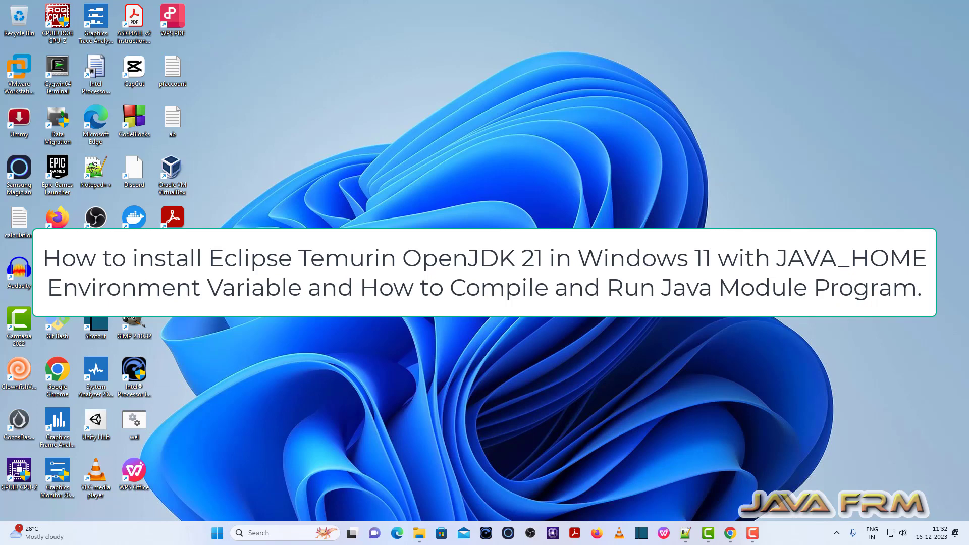
Step: Open the OpenJDK21U Windows zip in the TemurinJDK folder as an archive in 7-Zip
{"action": "left_click", "coordinate": [420, 532]}
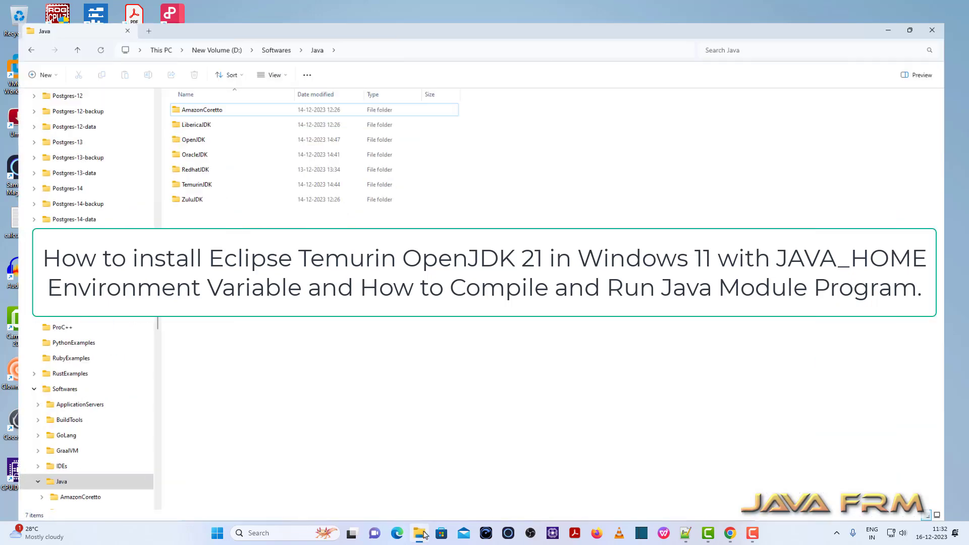
{"action": "left_click", "coordinate": [195, 172]}
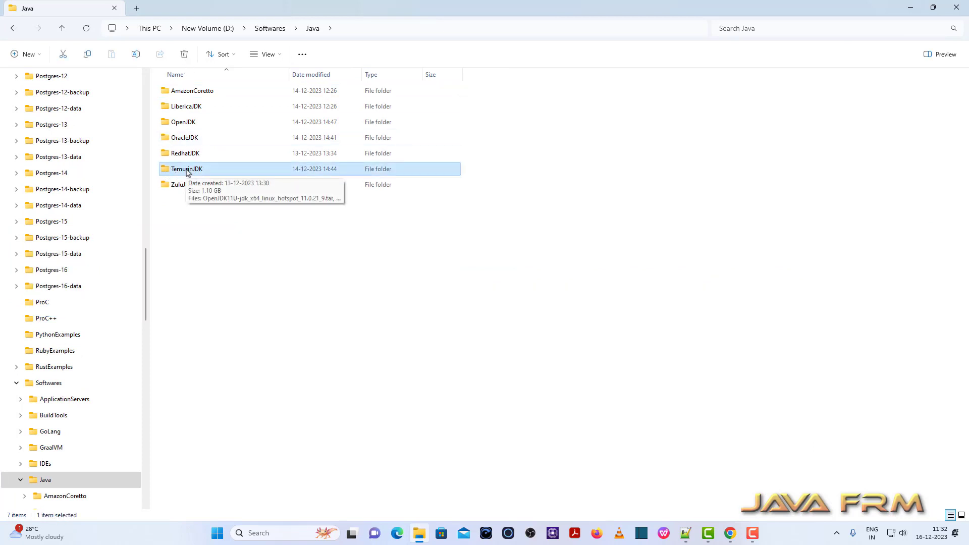
{"action": "double_click", "coordinate": [189, 175]}
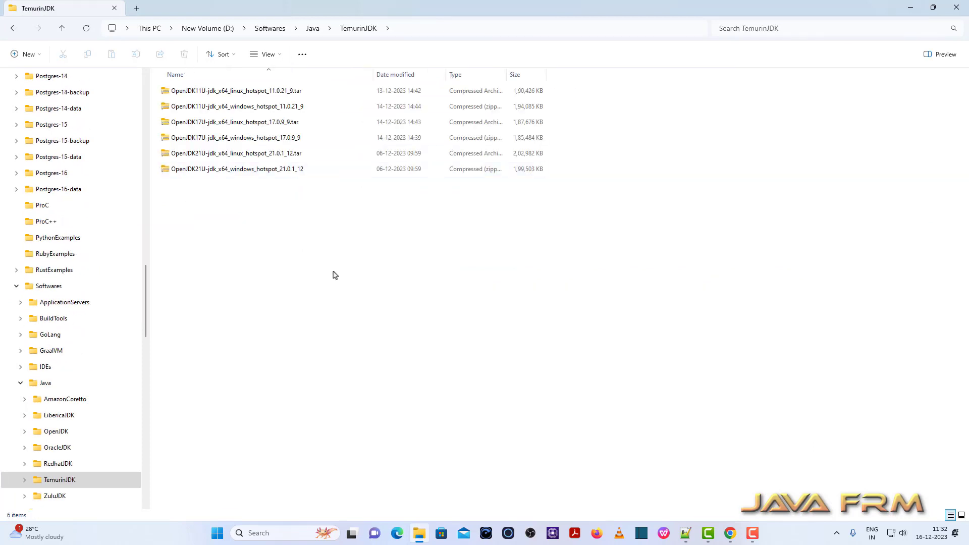
{"action": "left_click", "coordinate": [257, 171]}
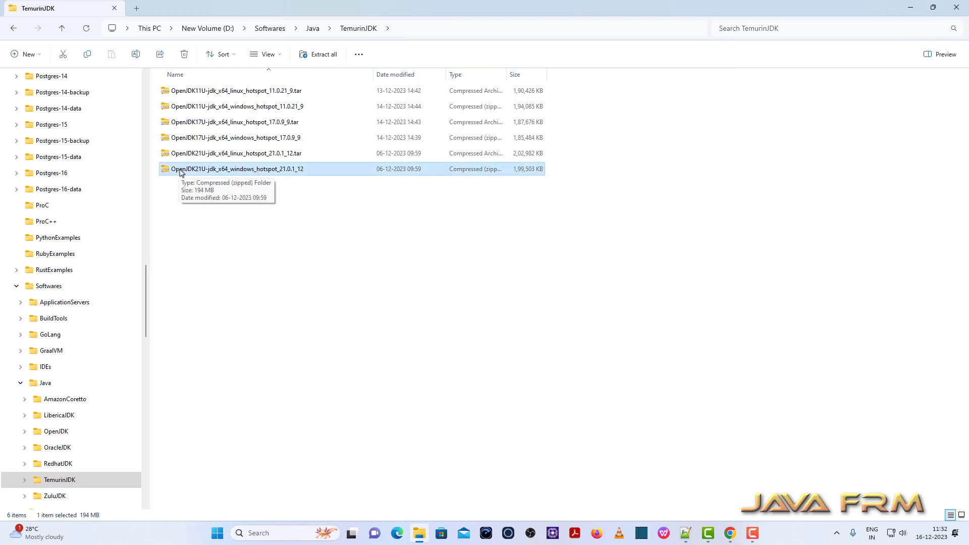
{"action": "right_click", "coordinate": [254, 174]}
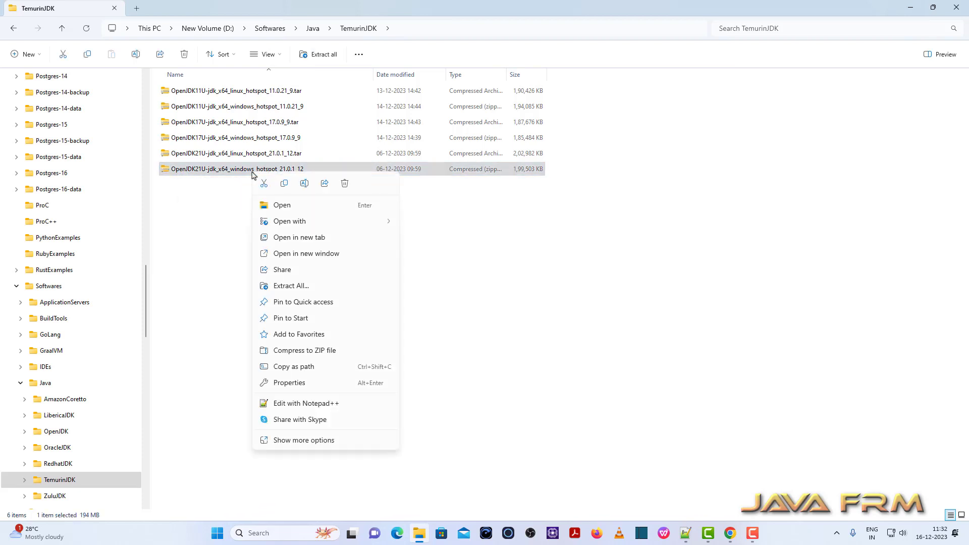
{"action": "left_click", "coordinate": [305, 440]}
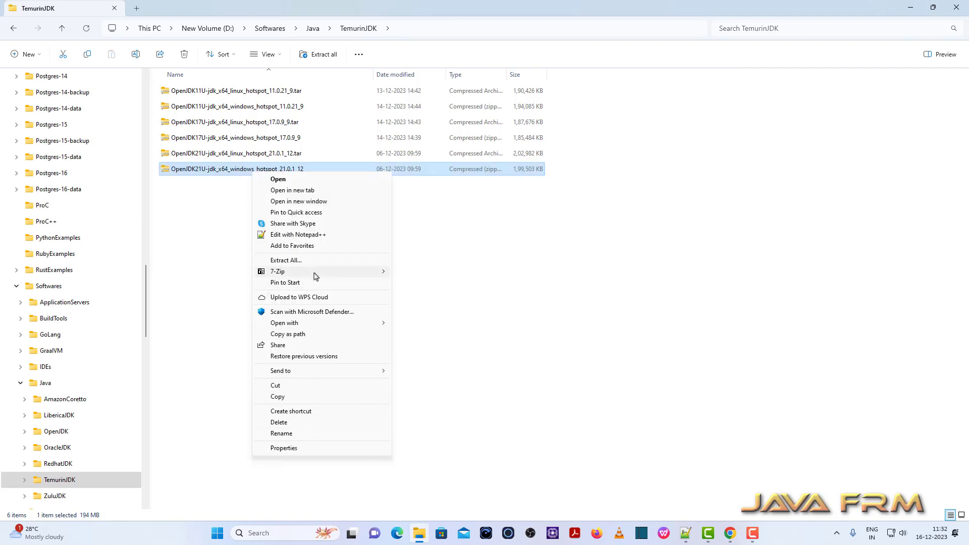
{"action": "mouse_move", "coordinate": [315, 276]}
{"action": "left_click", "coordinate": [421, 273]}
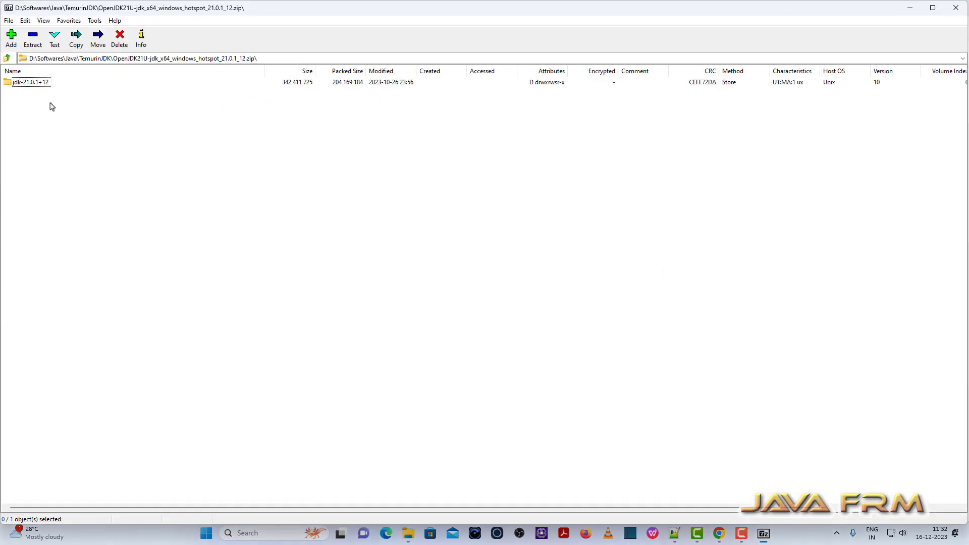
Step: Extract the jdk-21.0.1+12 folder from the archive to F:
{"action": "left_click", "coordinate": [33, 38]}
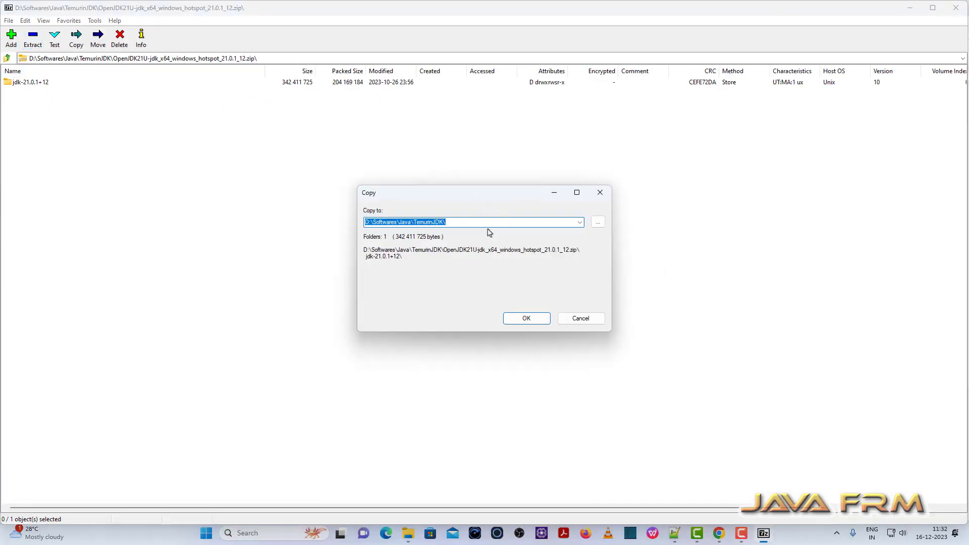
{"action": "type", "text": "F:"}
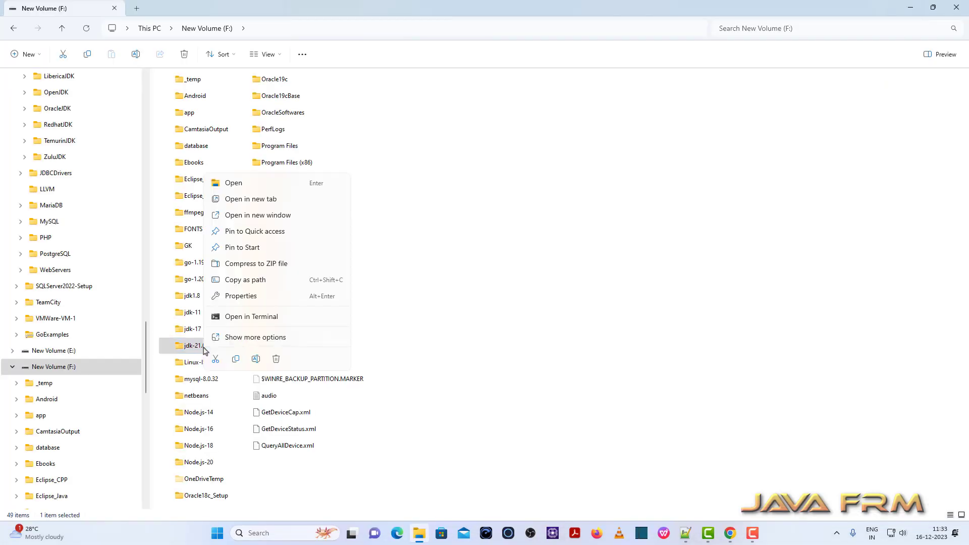
Step: Rename the extracted jdk-21.0.1+12 folder to jdk-21
{"action": "left_click", "coordinate": [255, 358]}
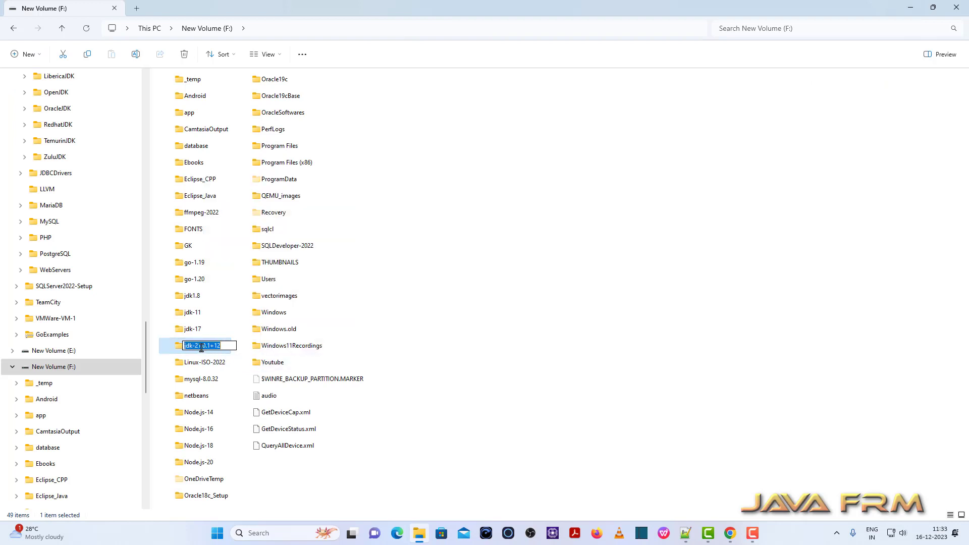
{"action": "left_click_drag", "start_coordinate": [201, 347], "coordinate": [409, 347]}
{"action": "key", "text": "BackSpace"}
{"action": "key", "text": "Return"}
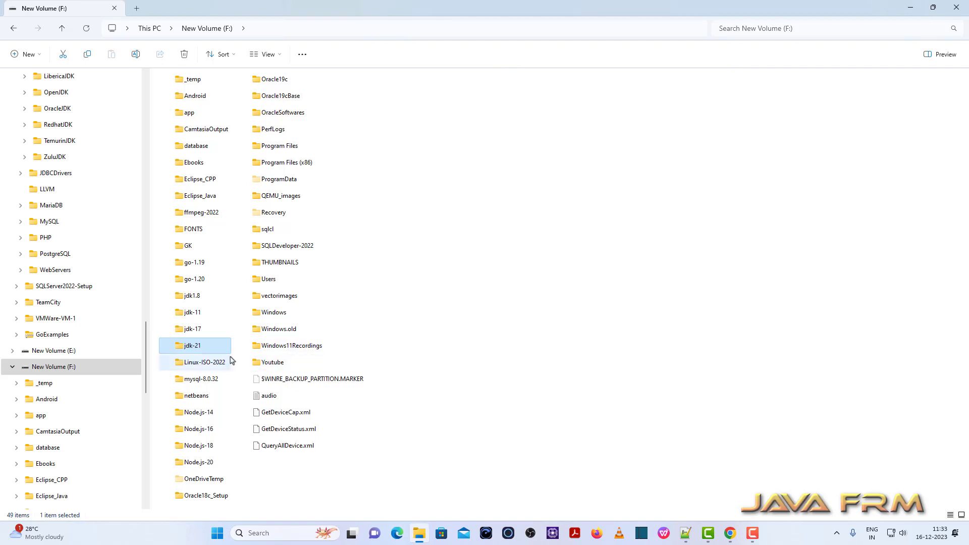
Step: Browse jdk-21's bin, conf, include, jmods and lib folders, then bring up the release file's actions
{"action": "double_click", "coordinate": [194, 347]}
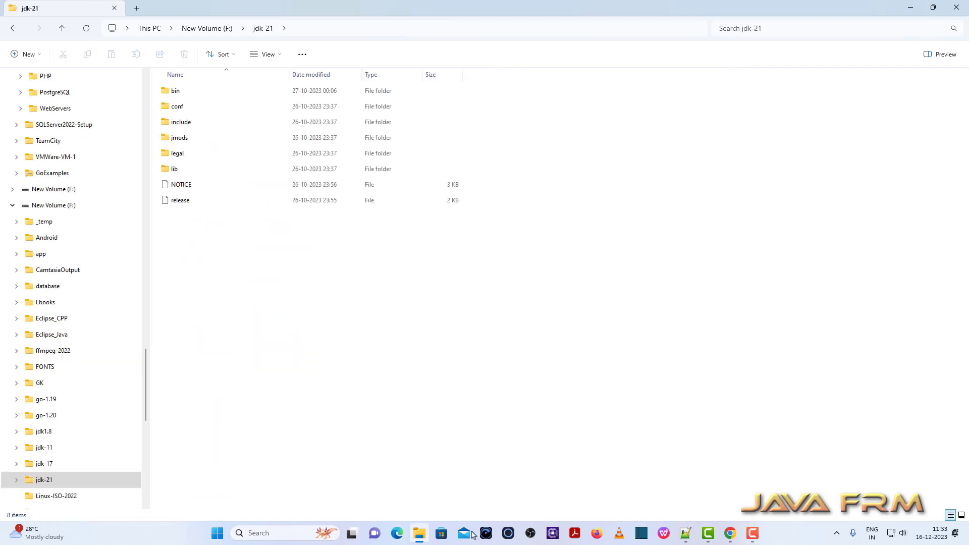
{"action": "double_click", "coordinate": [175, 91]}
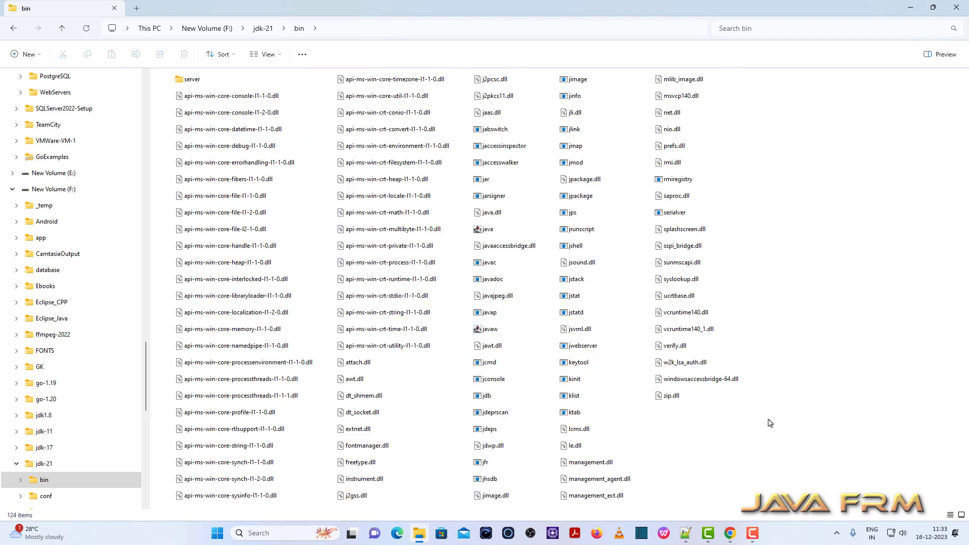
{"action": "left_click", "coordinate": [263, 28]}
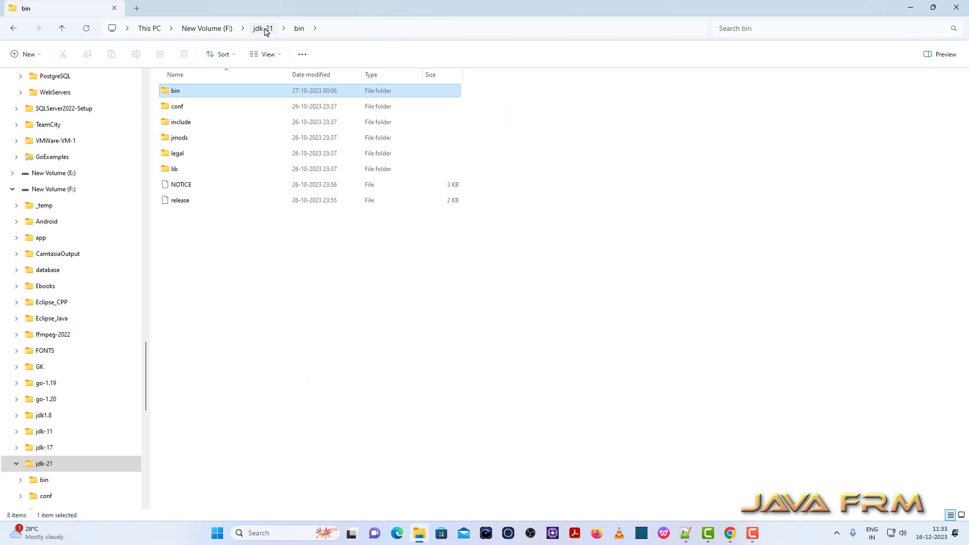
{"action": "double_click", "coordinate": [177, 106]}
{"action": "left_click", "coordinate": [262, 29]}
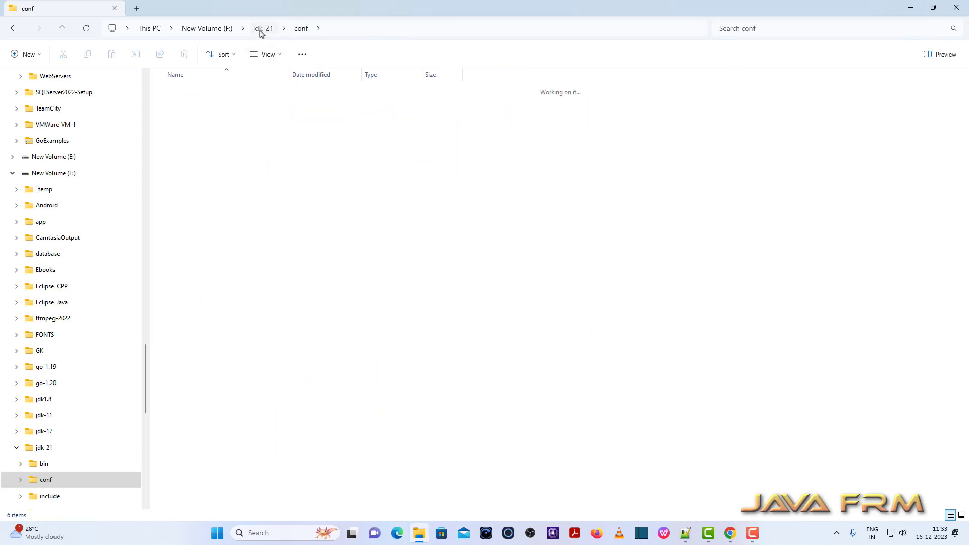
{"action": "double_click", "coordinate": [183, 122]}
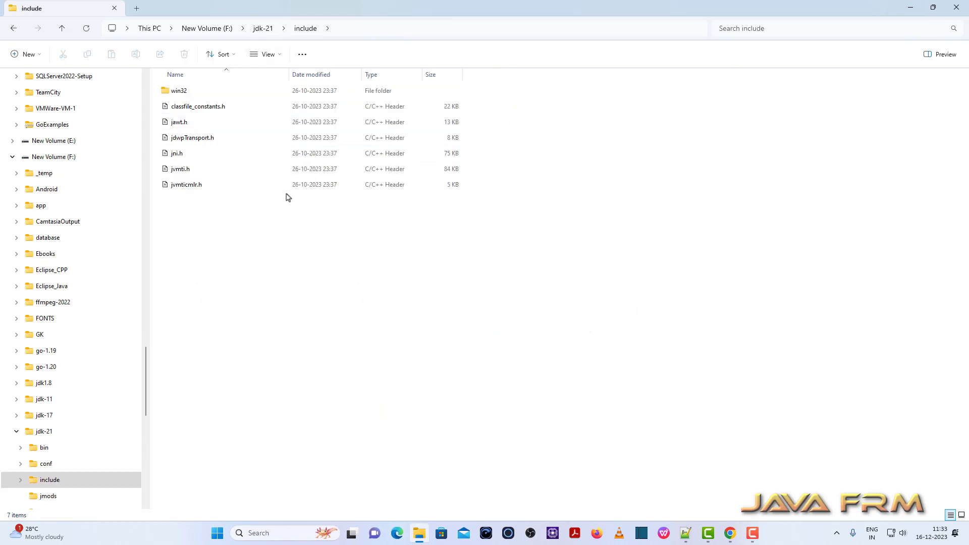
{"action": "left_click", "coordinate": [262, 29]}
{"action": "double_click", "coordinate": [186, 139]}
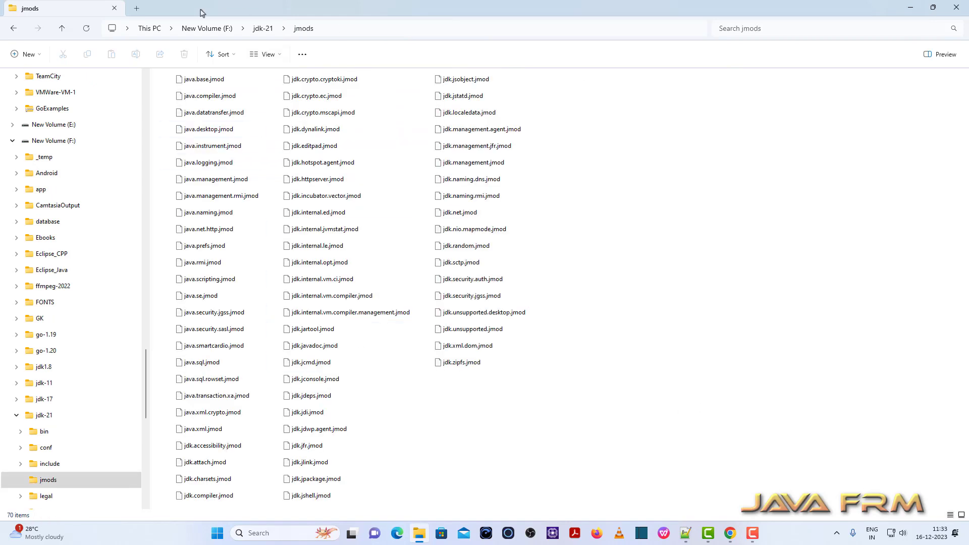
{"action": "left_click", "coordinate": [263, 30]}
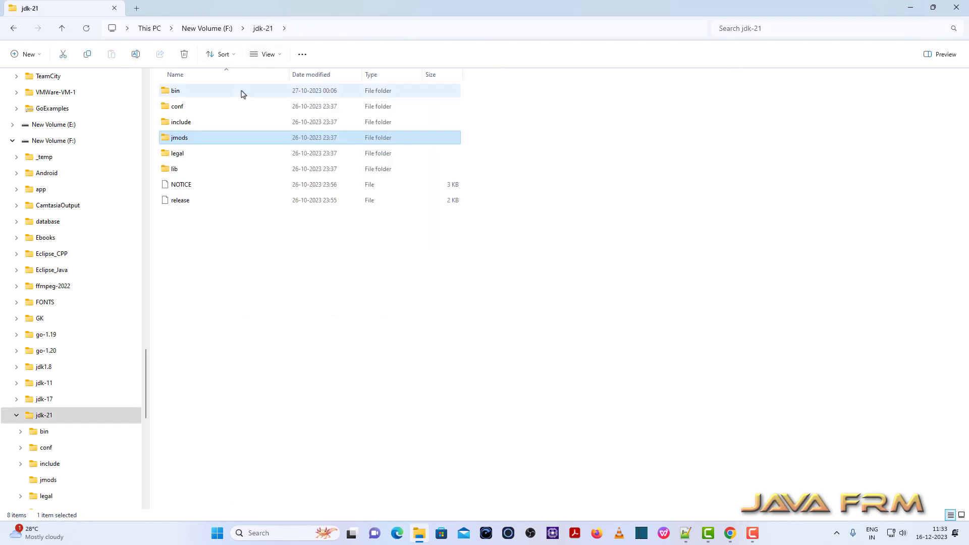
{"action": "double_click", "coordinate": [174, 169]}
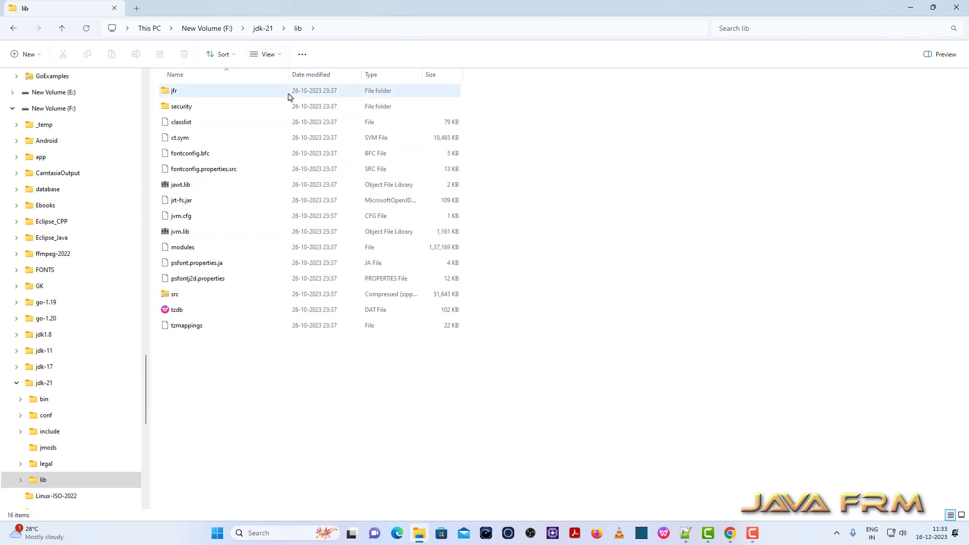
{"action": "left_click", "coordinate": [263, 28]}
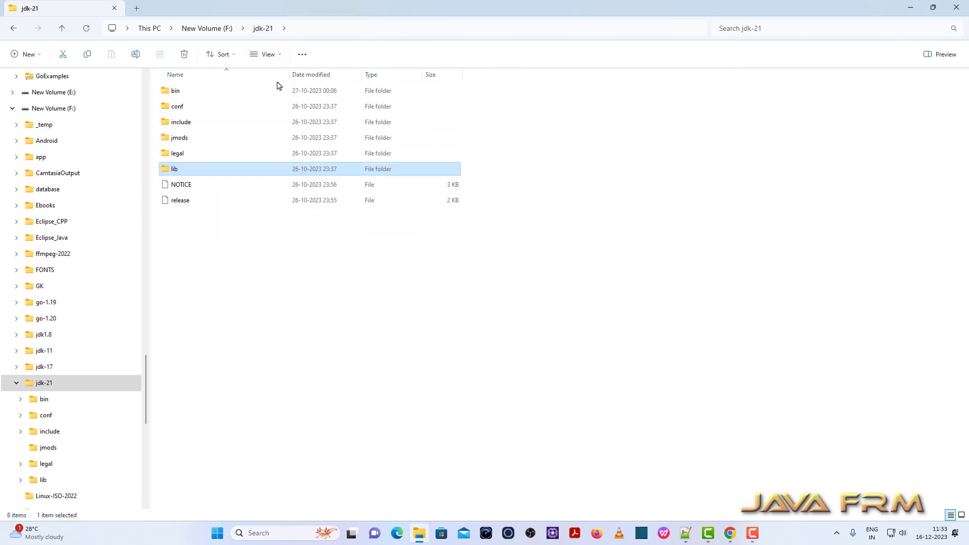
{"action": "left_click", "coordinate": [179, 200]}
{"action": "right_click", "coordinate": [181, 200]}
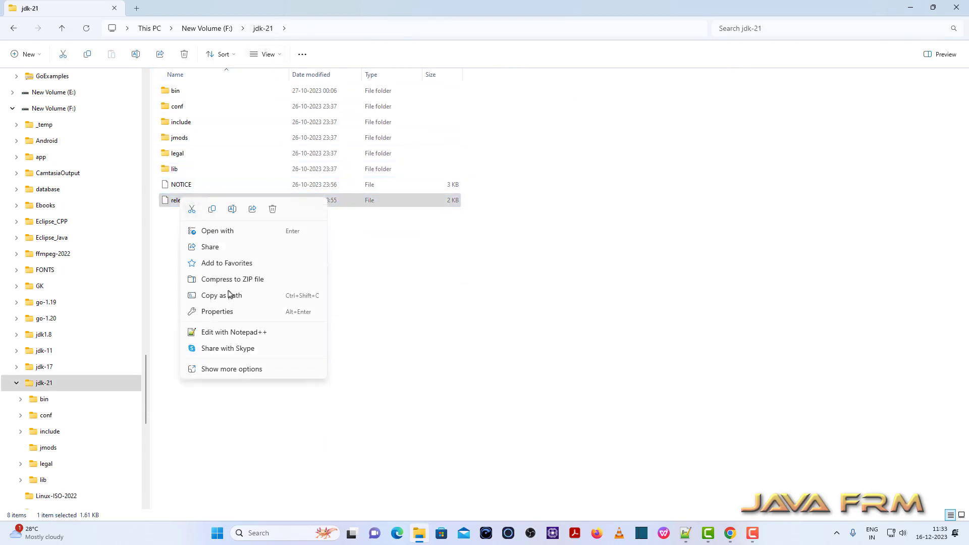
Step: View the release file's Eclipse Adoptium 21.0.1 version lines in Notepad++, then close it
{"action": "left_click", "coordinate": [253, 334]}
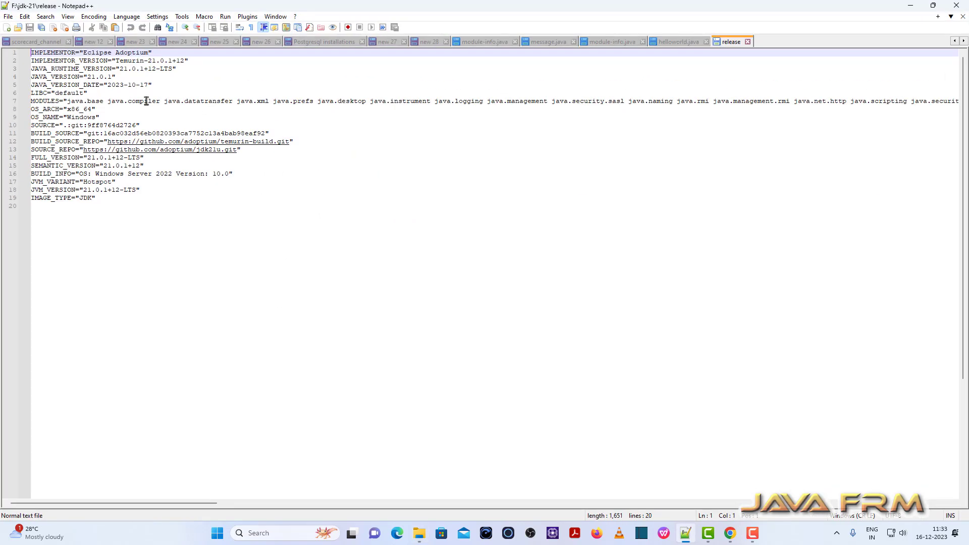
{"action": "left_click_drag", "start_coordinate": [38, 52], "coordinate": [178, 83]}
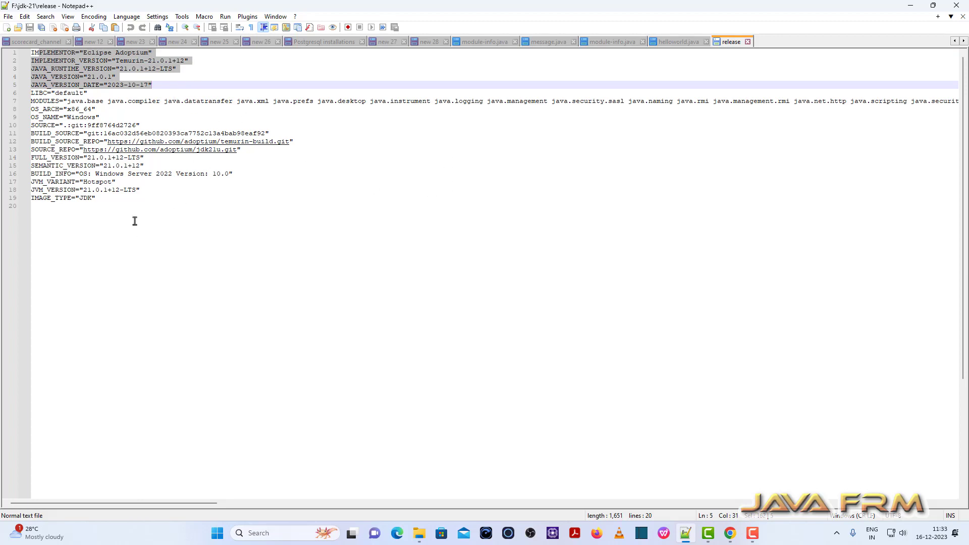
{"action": "left_click", "coordinate": [747, 41]}
{"action": "left_click", "coordinate": [910, 6]}
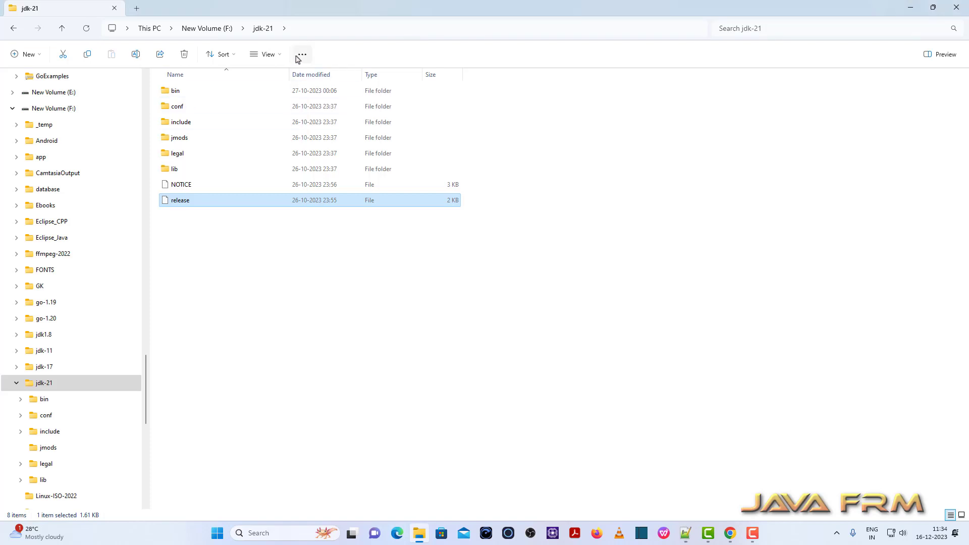
Step: Copy the F:\jdk-21 folder path from the address bar
{"action": "left_click", "coordinate": [262, 25]}
{"action": "right_click", "coordinate": [124, 27]}
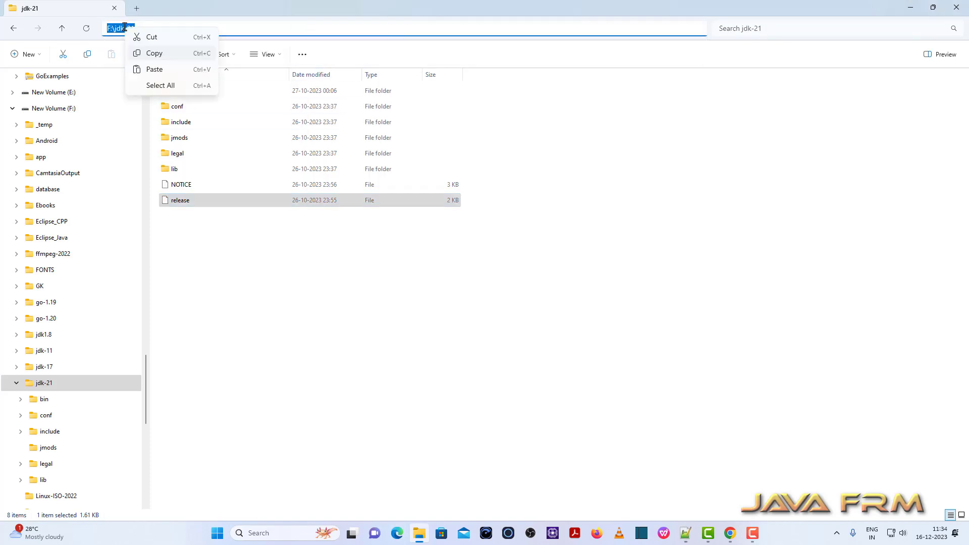
{"action": "left_click", "coordinate": [167, 57]}
{"action": "left_click", "coordinate": [650, 263]}
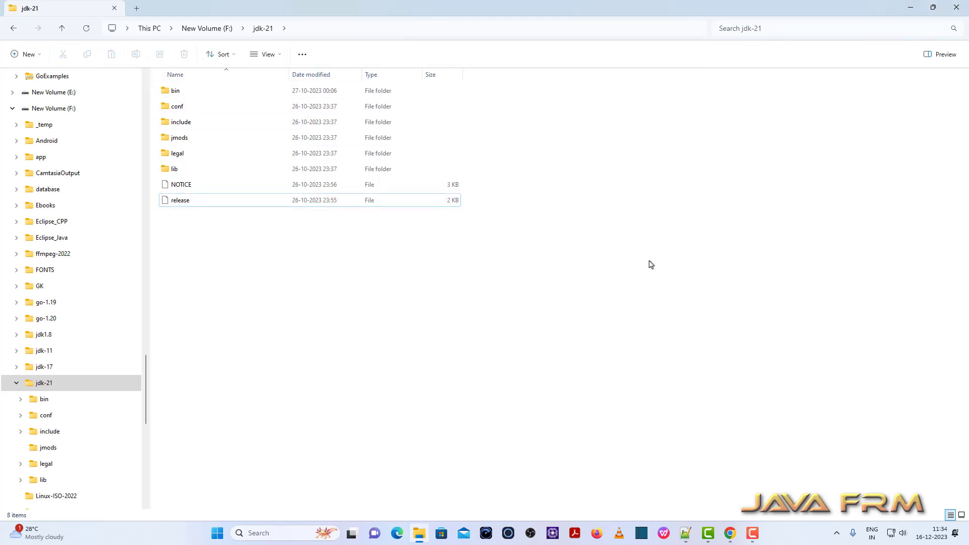
Step: Bring up This PC's properties and the Advanced system settings dialog
{"action": "scroll", "coordinate": [93, 311], "scroll_direction": "up", "scroll_amount": 15}
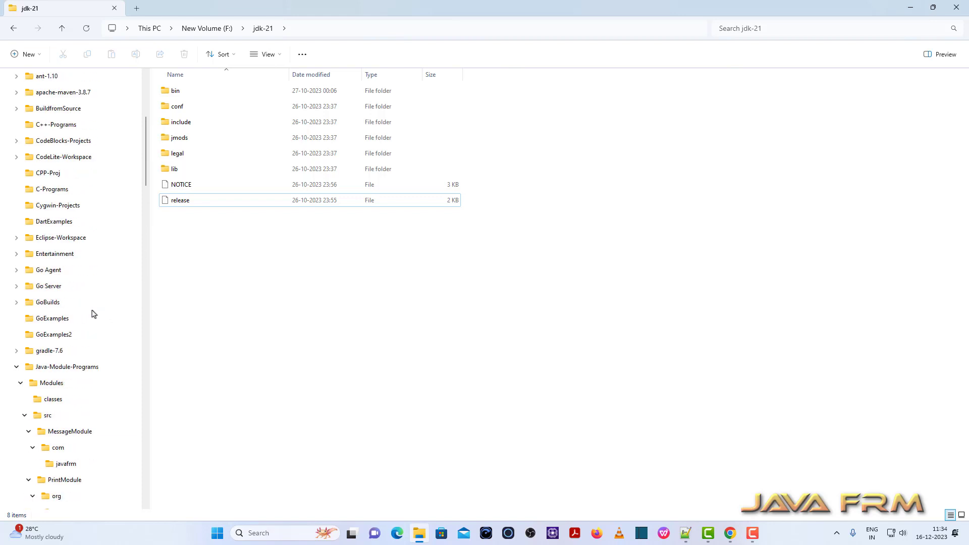
{"action": "scroll", "coordinate": [92, 311], "scroll_direction": "up", "scroll_amount": 5}
{"action": "left_click", "coordinate": [38, 274]}
{"action": "right_click", "coordinate": [38, 274]}
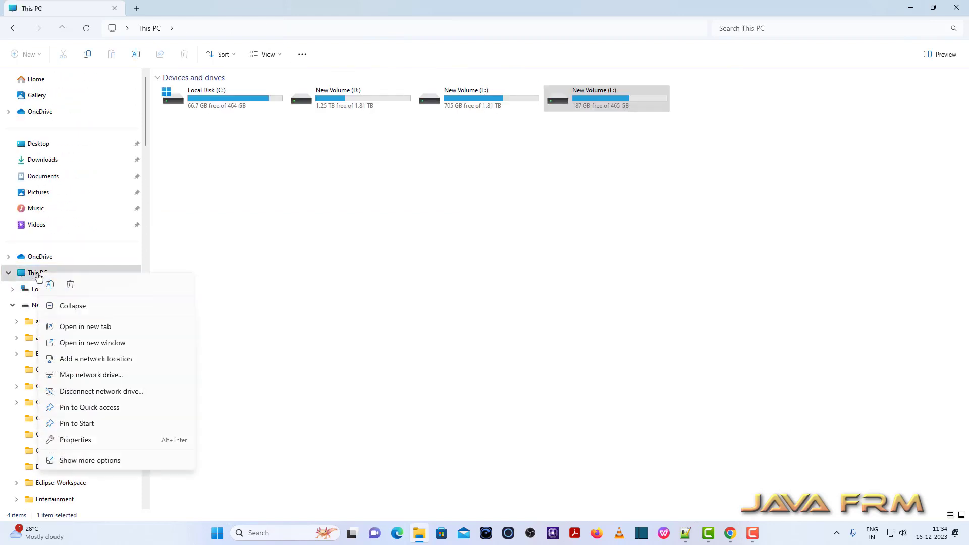
{"action": "left_click", "coordinate": [106, 444]}
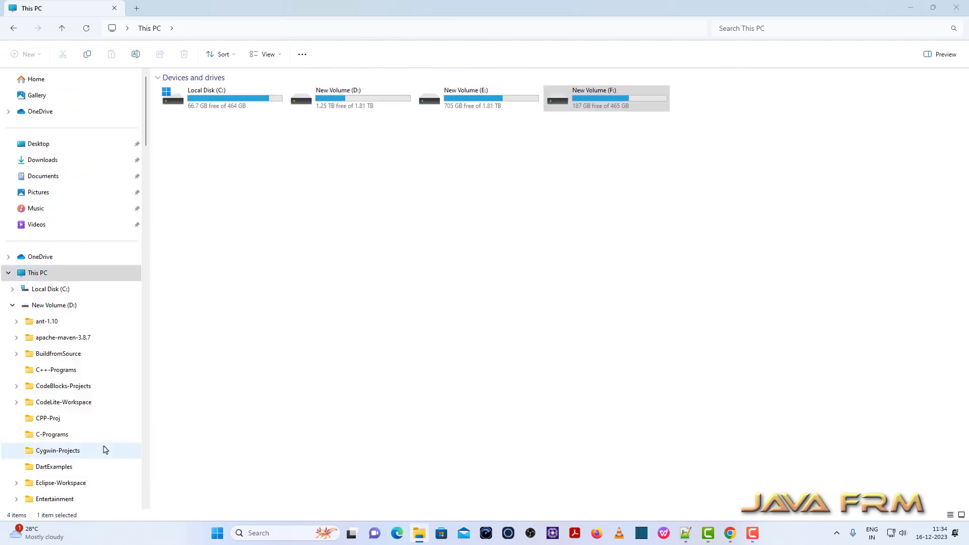
{"action": "left_click", "coordinate": [573, 242]}
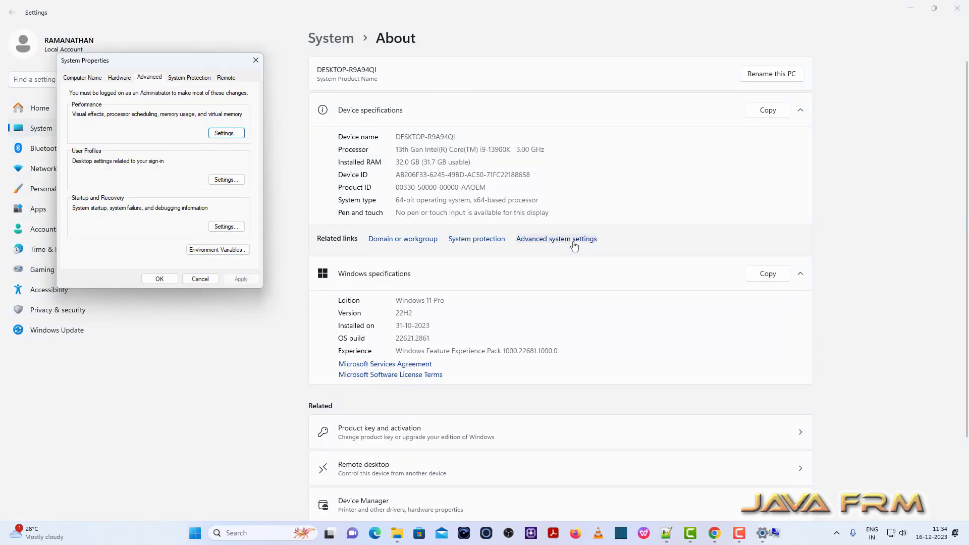
Step: Add a system variable JAVA_HOME with value F:\jdk-21 and save the environment variables
{"action": "left_click", "coordinate": [234, 254]}
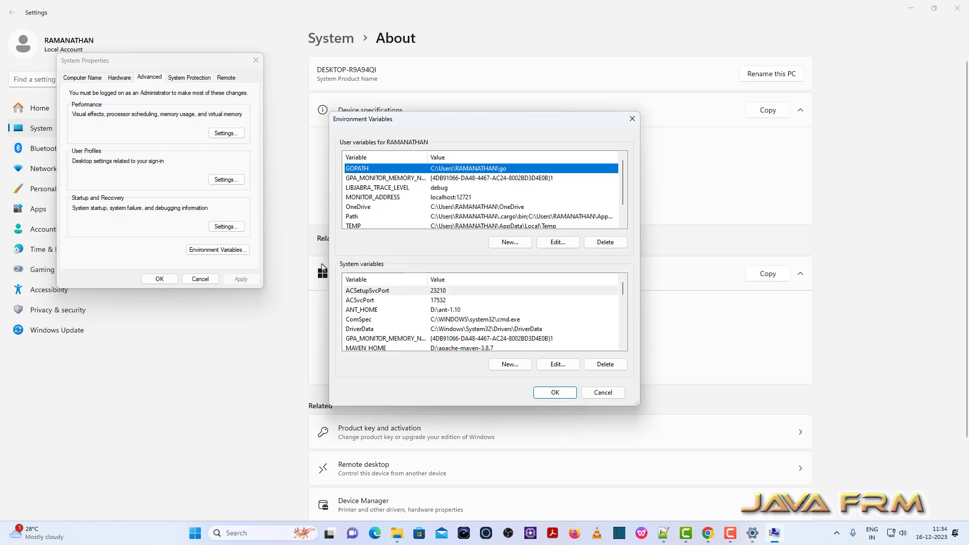
{"action": "left_click", "coordinate": [509, 365]}
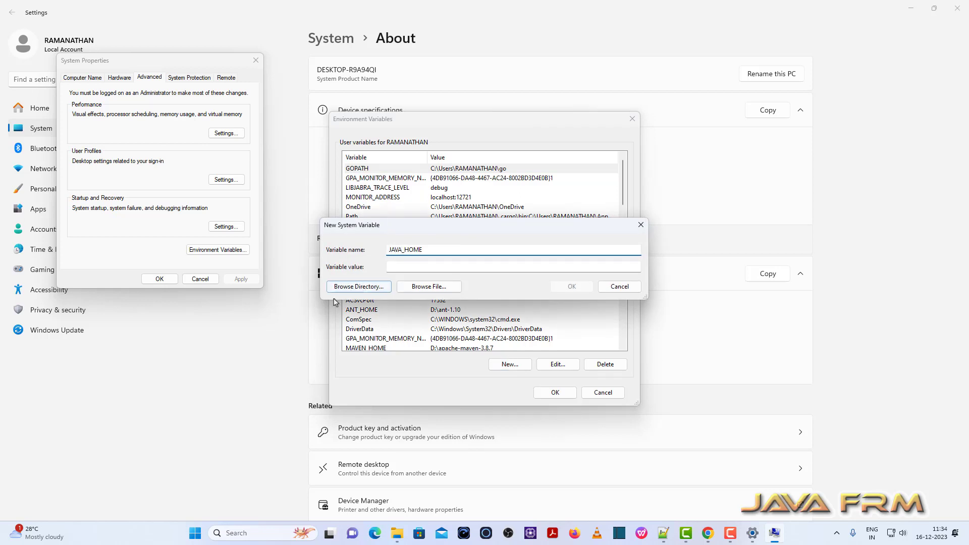
{"action": "left_click", "coordinate": [414, 266]}
{"action": "key", "text": "ctrl+v"}
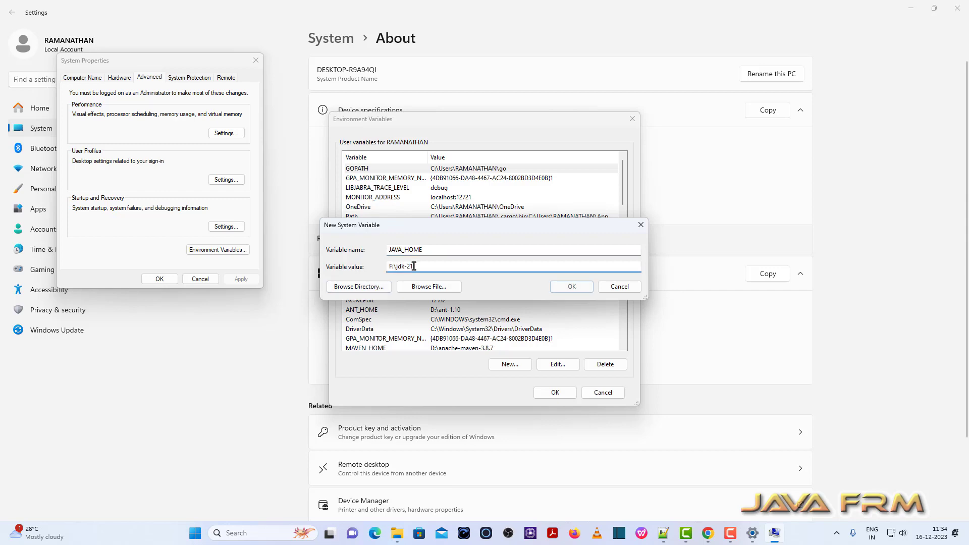
{"action": "left_click", "coordinate": [571, 289]}
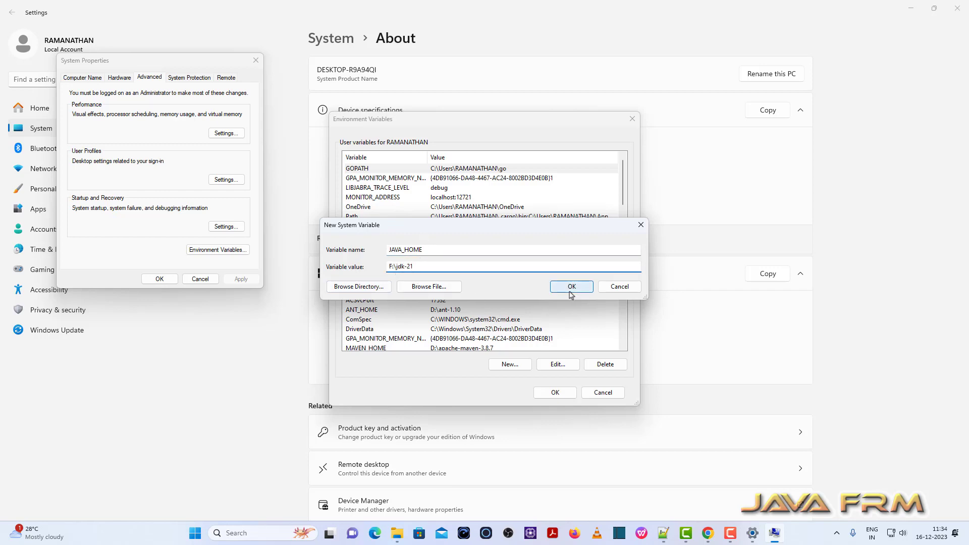
{"action": "left_click", "coordinate": [566, 394]}
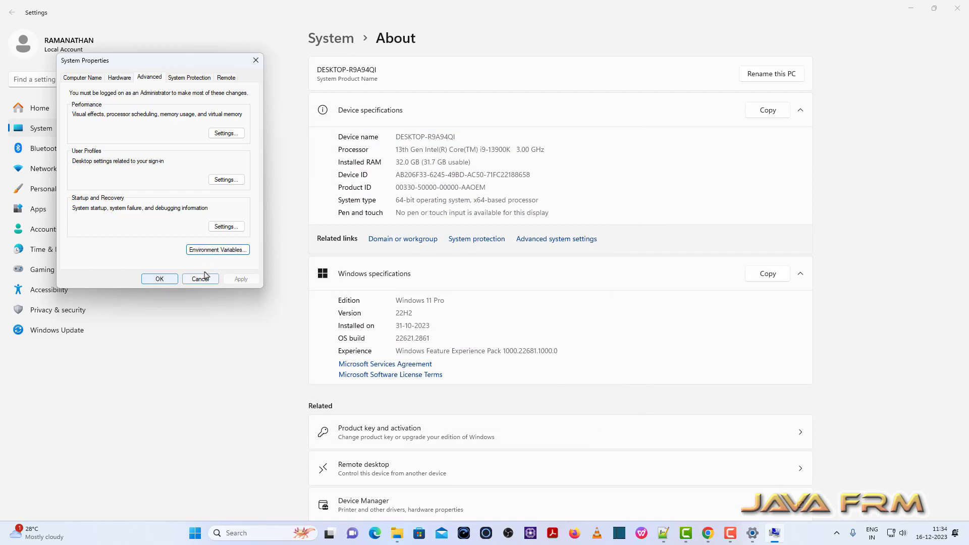
Step: Add a %JAVA_HOME%\bin entry to the system Path and close all environment dialogs
{"action": "left_click", "coordinate": [217, 250]}
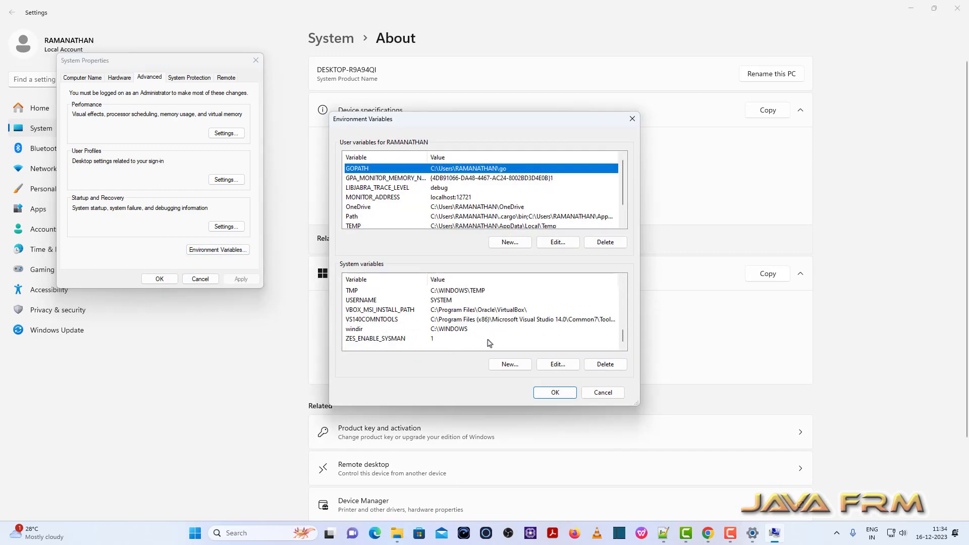
{"action": "scroll", "coordinate": [464, 342], "scroll_direction": "up", "scroll_amount": 2}
{"action": "scroll", "coordinate": [409, 327], "scroll_direction": "up", "scroll_amount": 1}
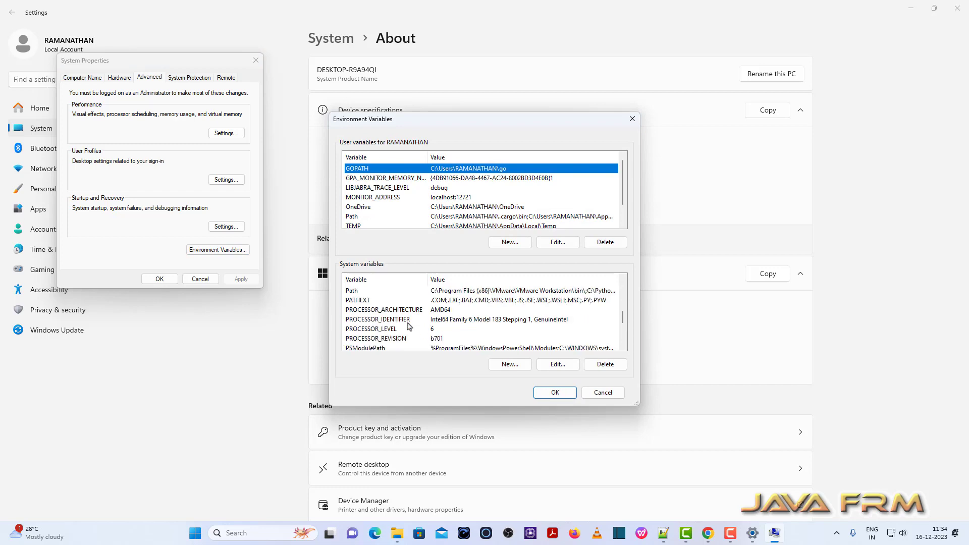
{"action": "left_click", "coordinate": [455, 292]}
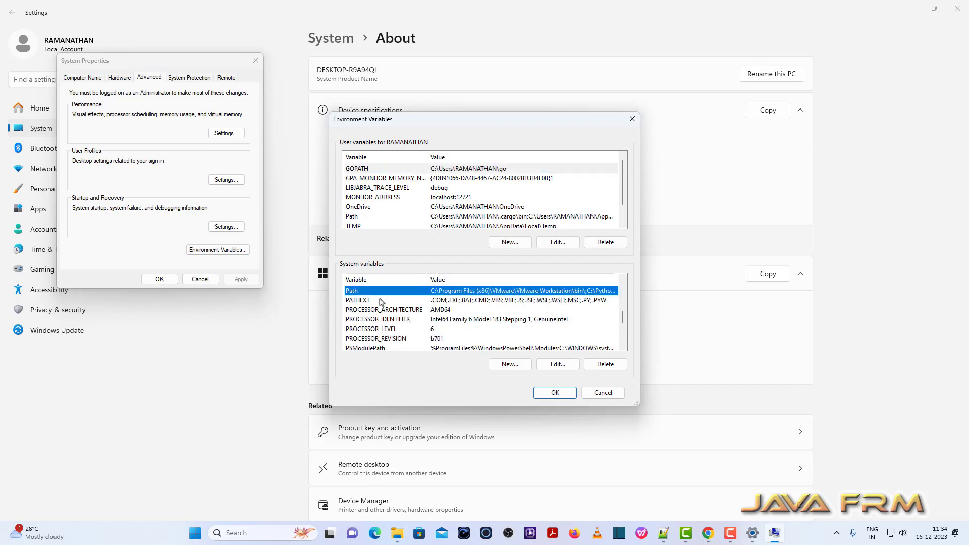
{"action": "left_click", "coordinate": [558, 364]}
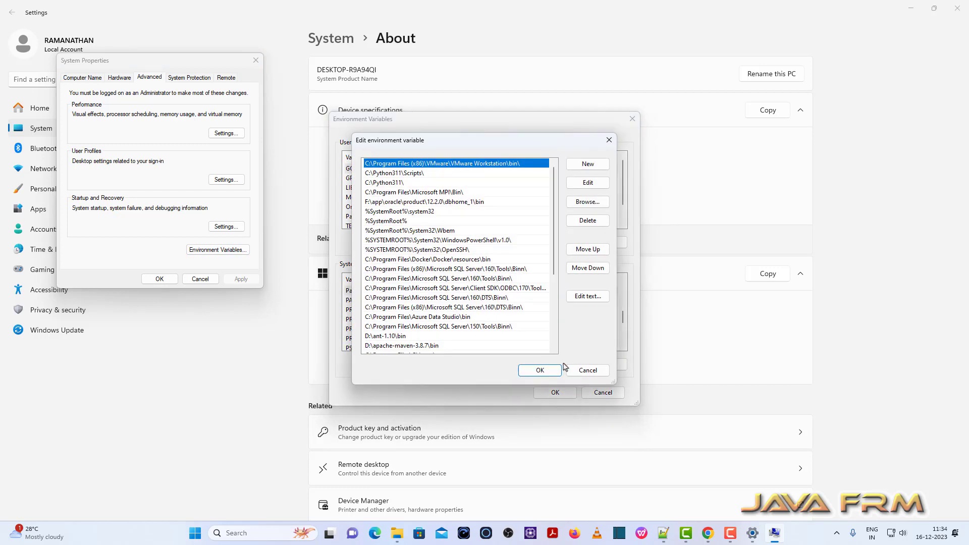
{"action": "left_click", "coordinate": [582, 166]}
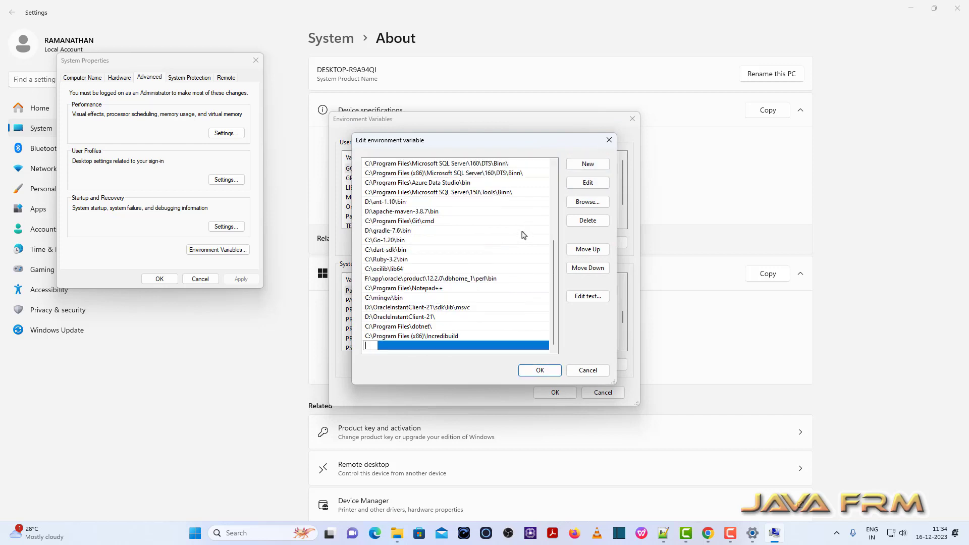
{"action": "type", "text": "%JAVA_HOME%\\bin"}
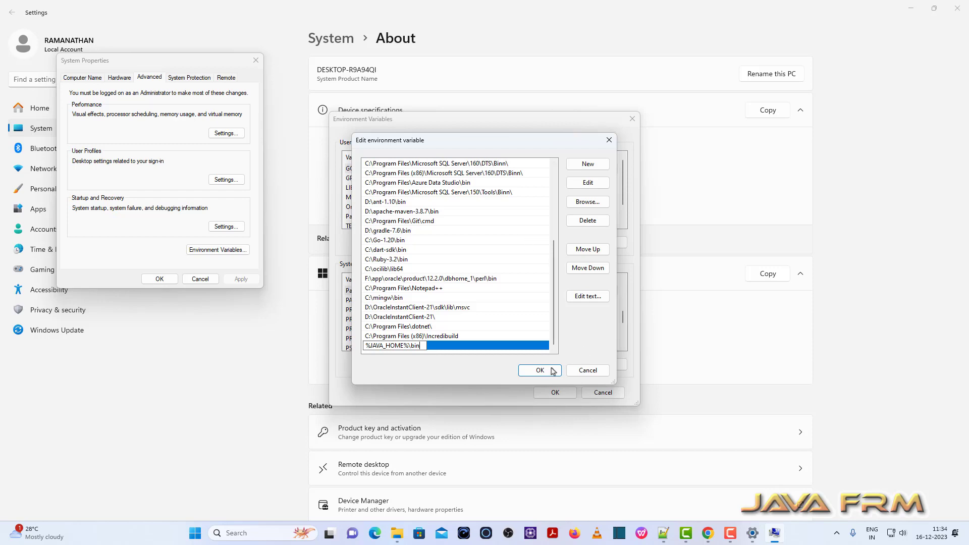
{"action": "left_click", "coordinate": [553, 371]}
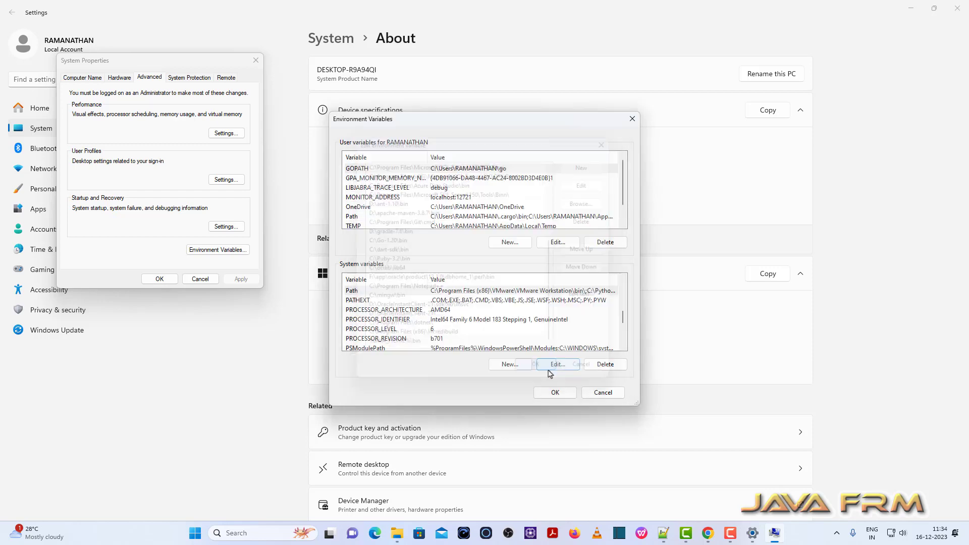
{"action": "left_click", "coordinate": [557, 392]}
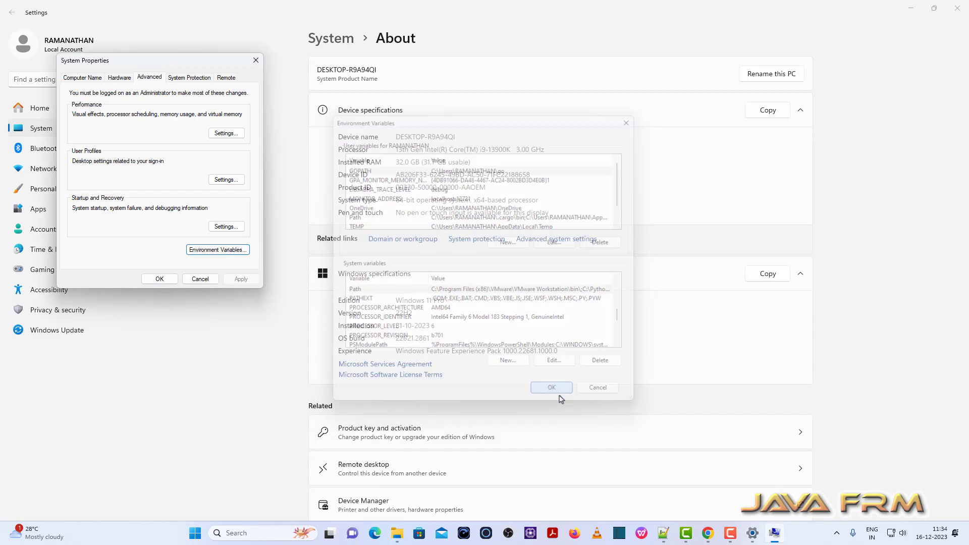
{"action": "left_click", "coordinate": [159, 279]}
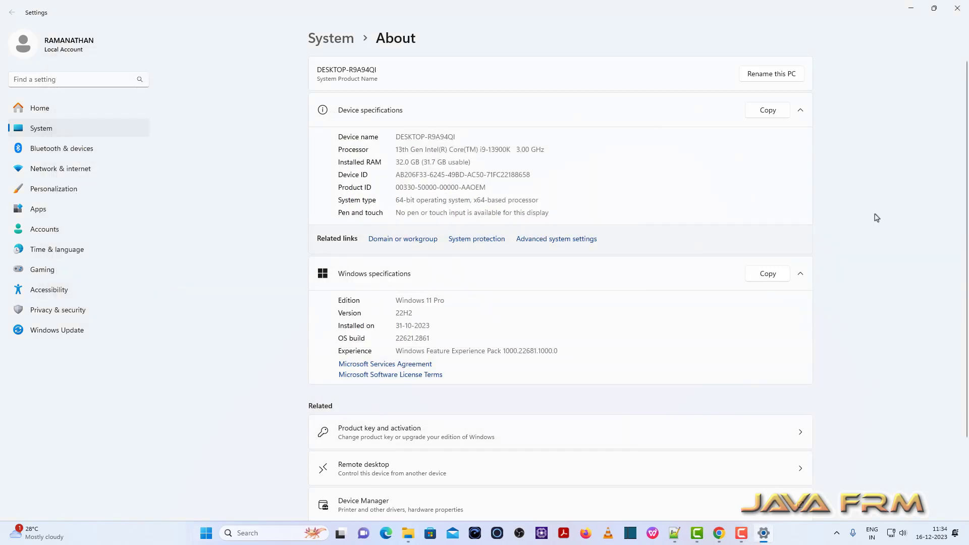
Step: Close Settings and launch a maximized Command Prompt from the Start search
{"action": "left_click", "coordinate": [956, 13]}
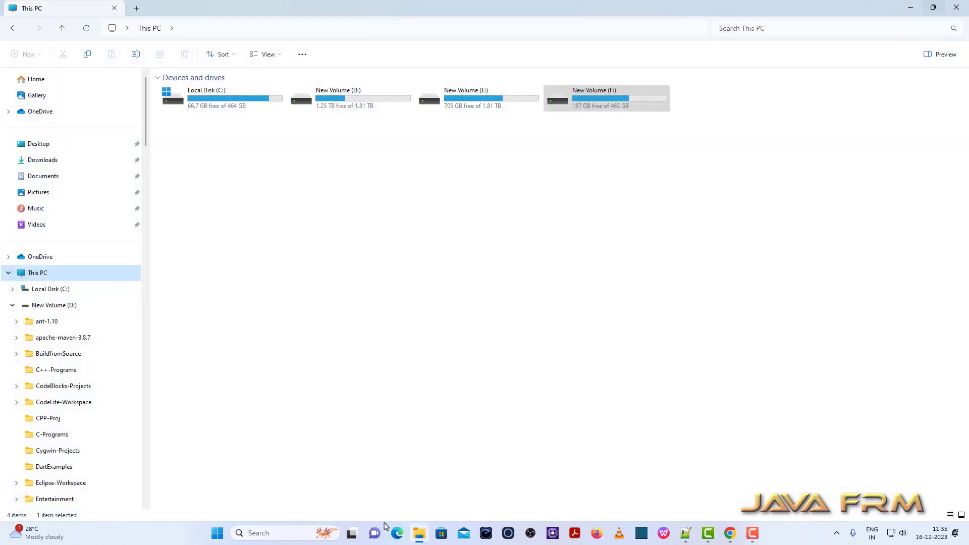
{"action": "left_click", "coordinate": [219, 535]}
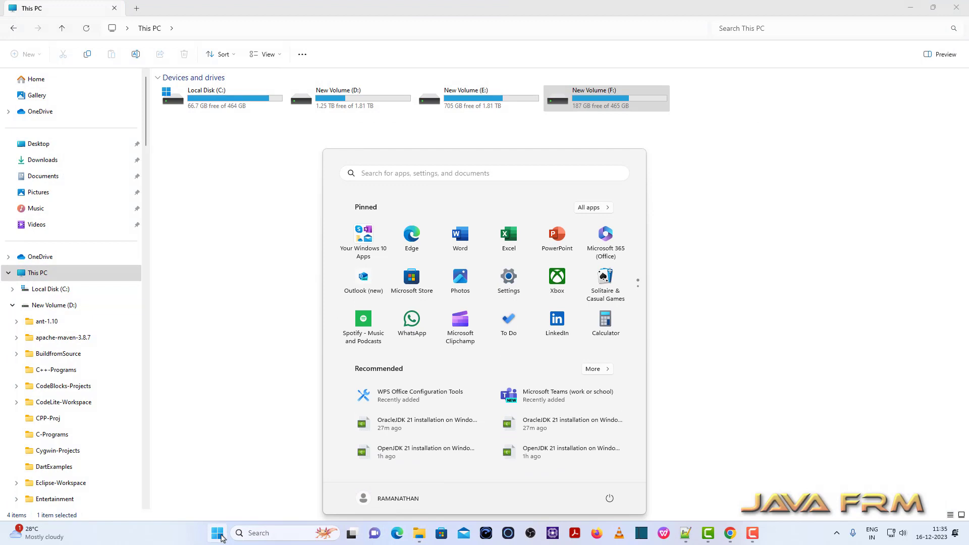
{"action": "type", "text": "c"}
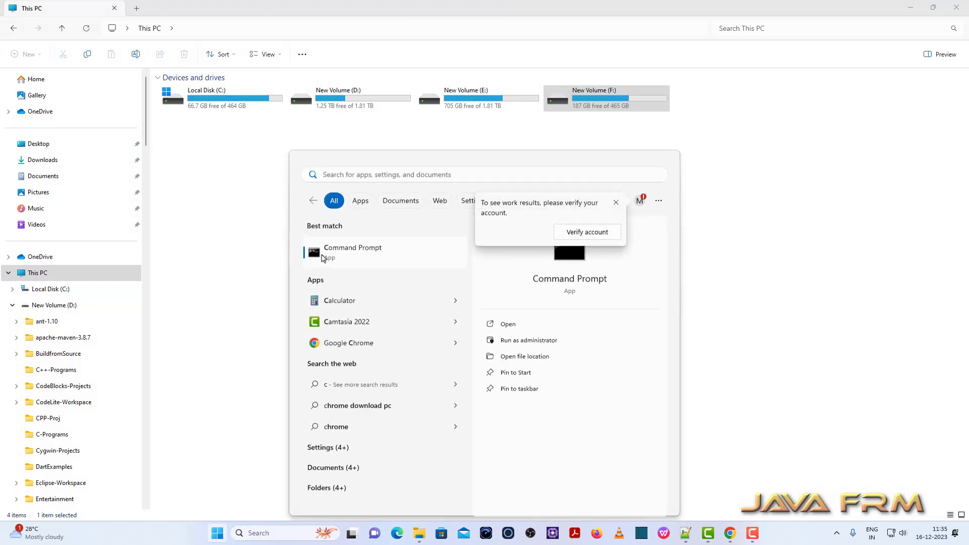
{"action": "key", "text": "Return"}
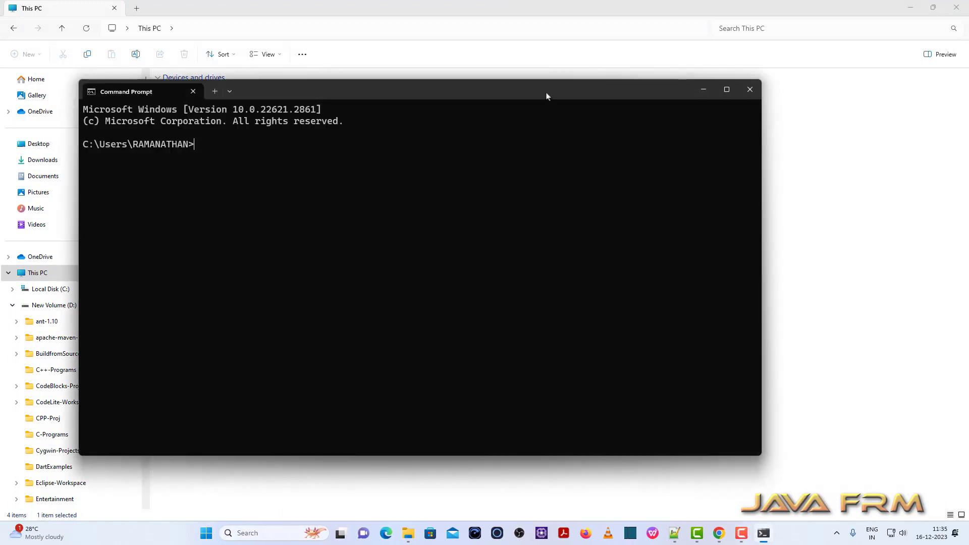
{"action": "double_click", "coordinate": [546, 96]}
Step: Run java -version to confirm Temurin OpenJDK 21.0.1, then clear the console with cls
{"action": "type", "text": "java "}
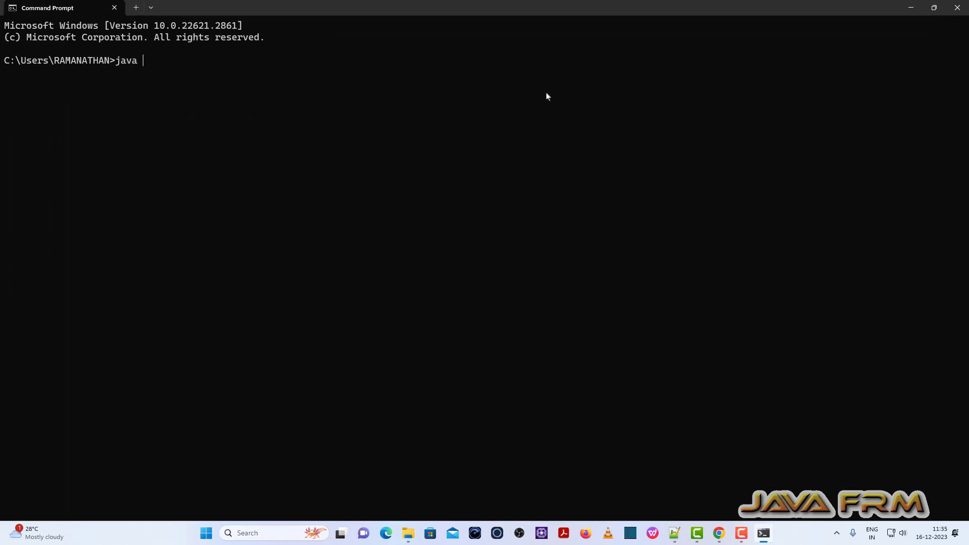
{"action": "type", "text": "-version"}
{"action": "key", "text": "Return"}
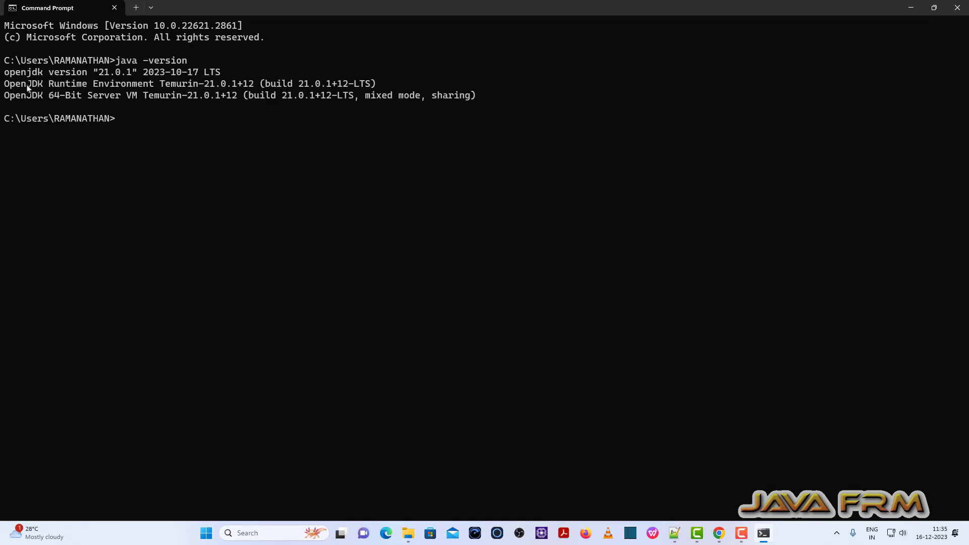
{"action": "left_click_drag", "start_coordinate": [23, 86], "coordinate": [370, 95]}
{"action": "left_click", "coordinate": [107, 110]}
{"action": "left_click_drag", "start_coordinate": [93, 96], "coordinate": [287, 99]}
{"action": "left_click", "coordinate": [192, 142]}
{"action": "type", "text": "cls"}
{"action": "key", "text": "Return"}
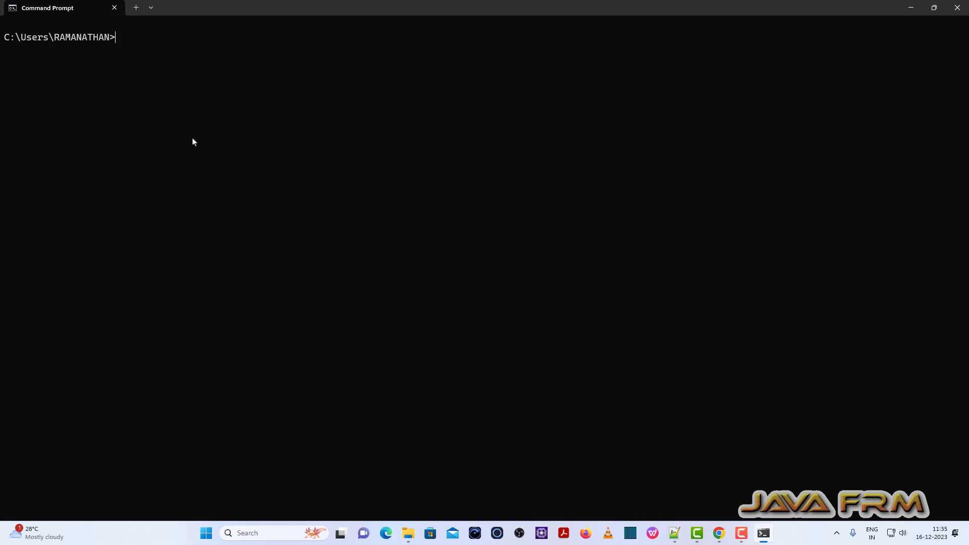
Step: Browse to D:\Java-Module-Programs\Modules\src\MessageModule and bring up module-info.java's context menu
{"action": "left_click", "coordinate": [407, 532]}
{"action": "left_click", "coordinate": [370, 103]}
{"action": "double_click", "coordinate": [370, 103]}
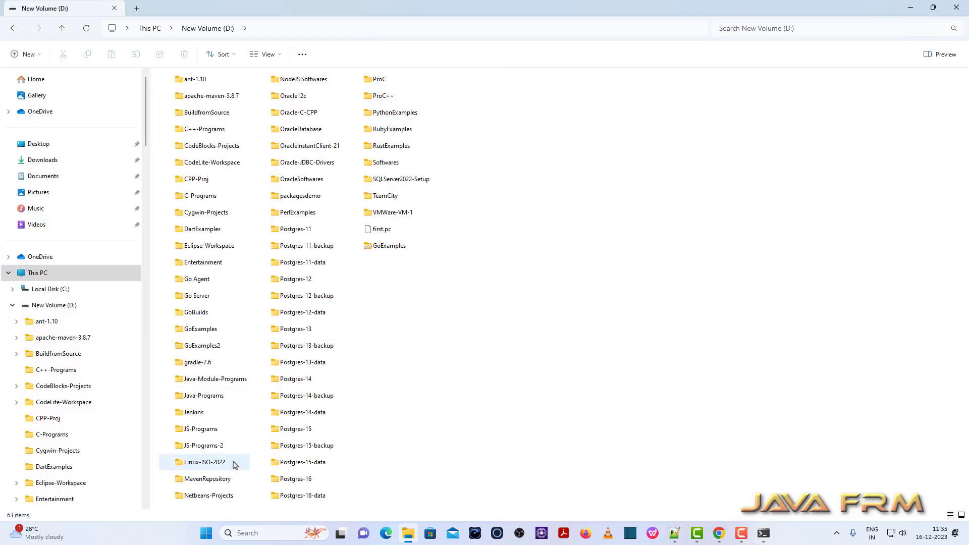
{"action": "double_click", "coordinate": [223, 386]}
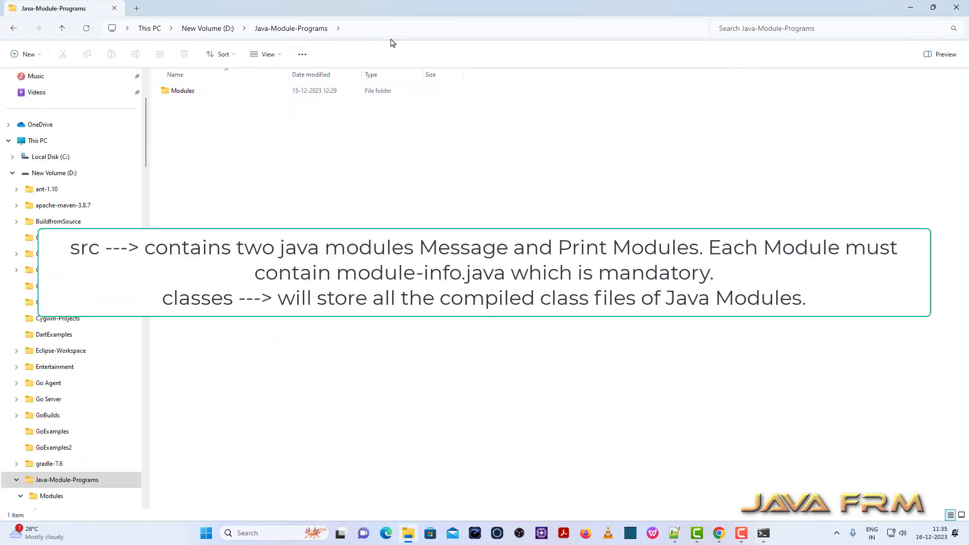
{"action": "double_click", "coordinate": [191, 98]}
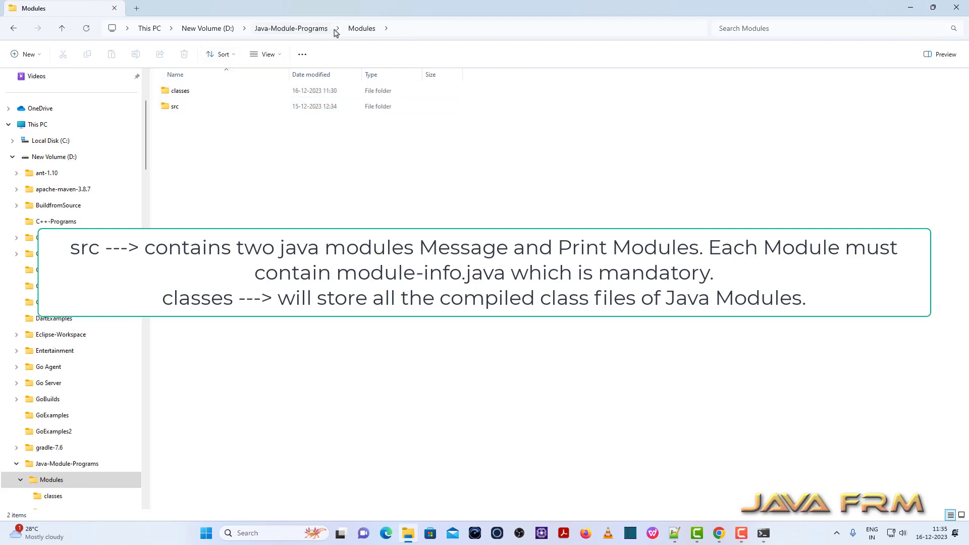
{"action": "left_click", "coordinate": [173, 110]}
{"action": "double_click", "coordinate": [173, 110]}
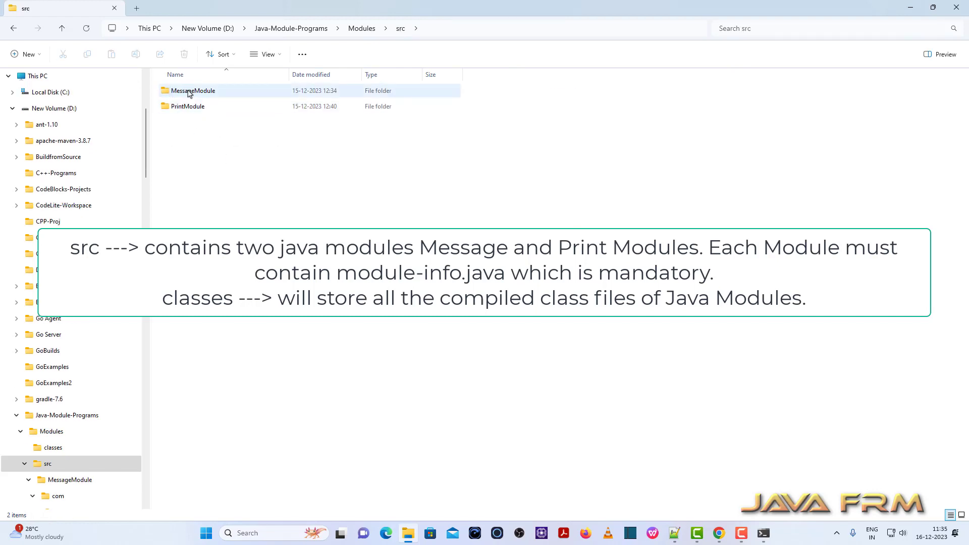
{"action": "mouse_move", "coordinate": [212, 94]}
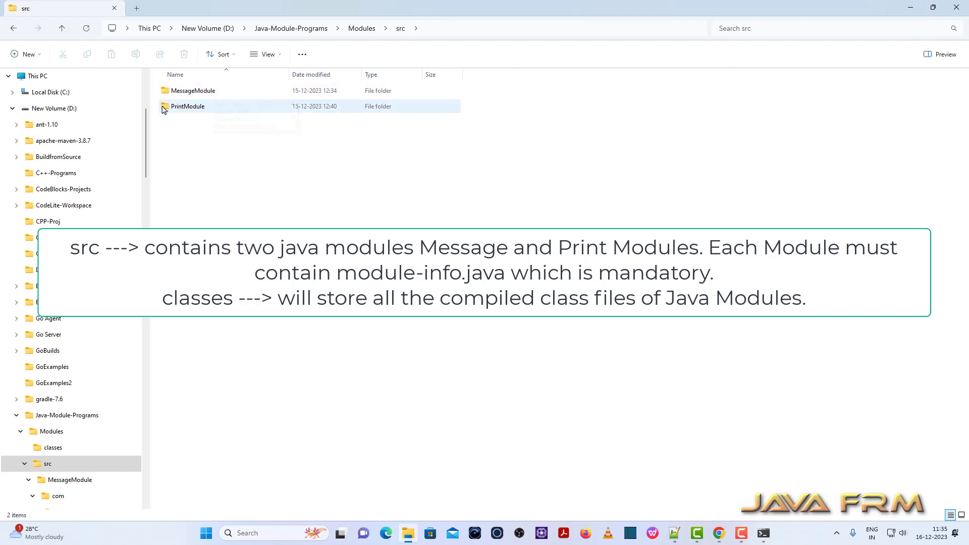
{"action": "mouse_move", "coordinate": [194, 112]}
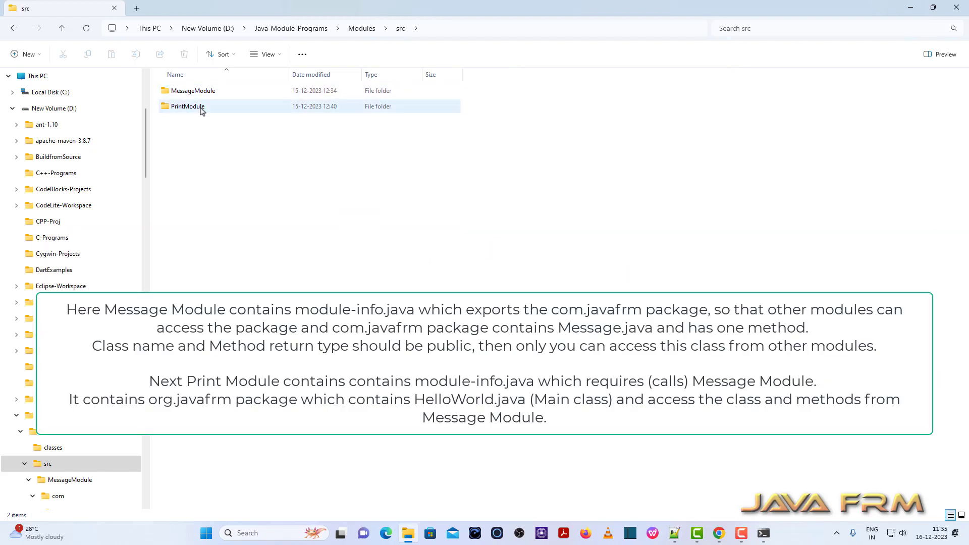
{"action": "double_click", "coordinate": [200, 91]}
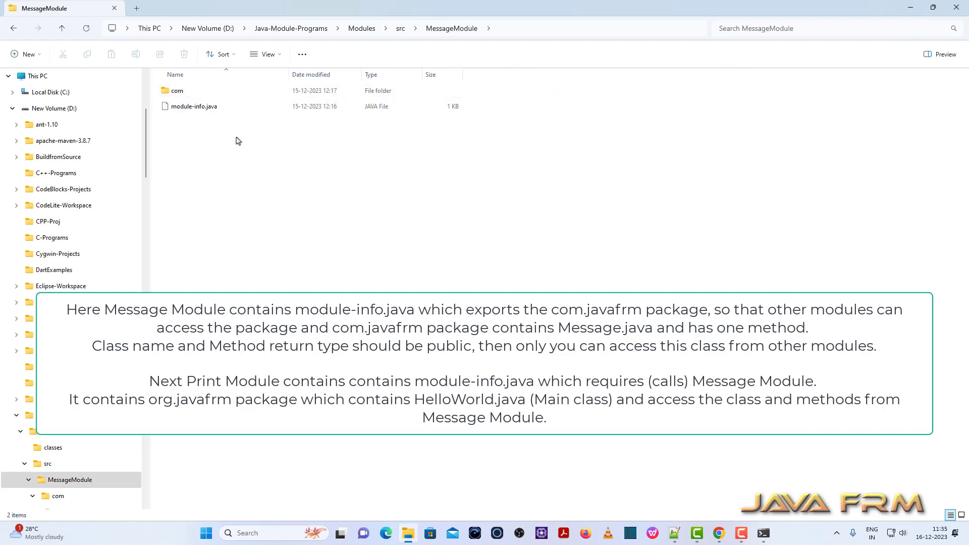
{"action": "right_click", "coordinate": [202, 109]}
Step: Review module-info.java's 'module MessageModule' and 'exports com.javafrm' lines in Notepad++, then minimize it
{"action": "left_click", "coordinate": [278, 262]}
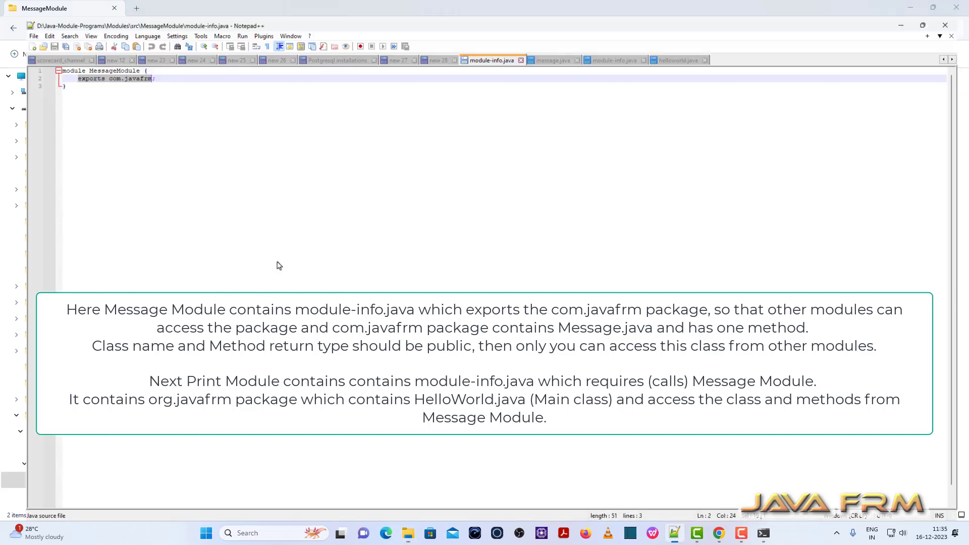
{"action": "left_click", "coordinate": [147, 94]}
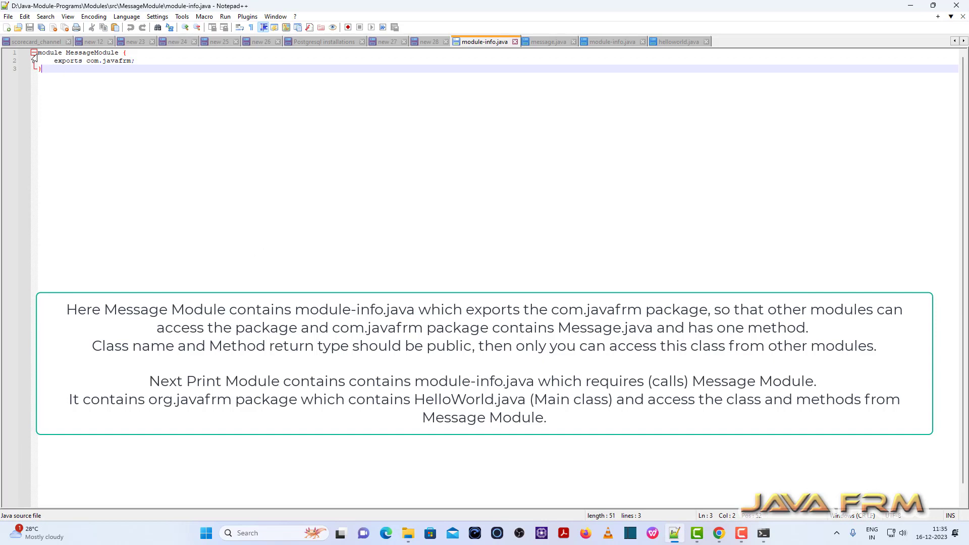
{"action": "left_click_drag", "start_coordinate": [38, 52], "coordinate": [110, 52]}
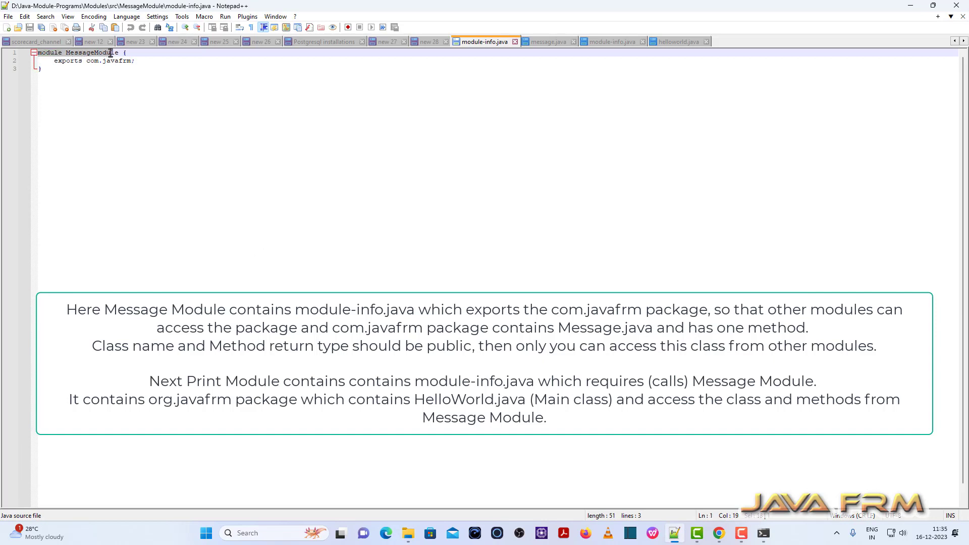
{"action": "left_click_drag", "start_coordinate": [54, 61], "coordinate": [133, 62]}
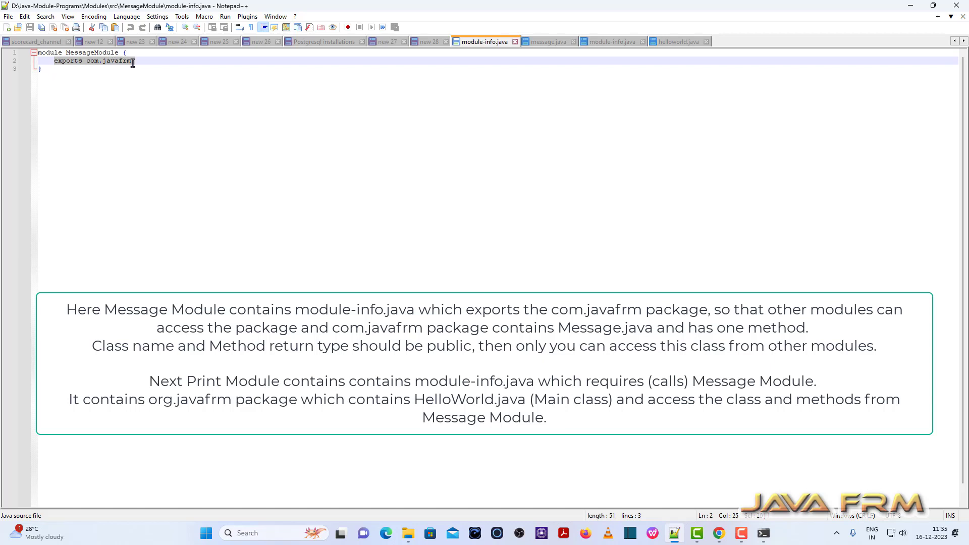
{"action": "left_click", "coordinate": [911, 8]}
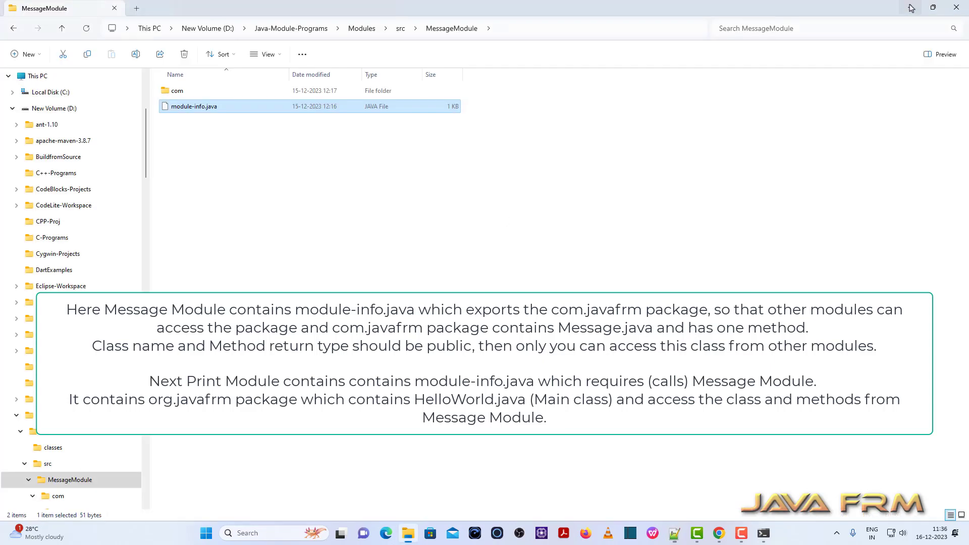
Step: Open com\javafrm\message.java in Notepad++ with Edit with Notepad++
{"action": "double_click", "coordinate": [180, 91]}
{"action": "double_click", "coordinate": [179, 94]}
{"action": "right_click", "coordinate": [201, 95]}
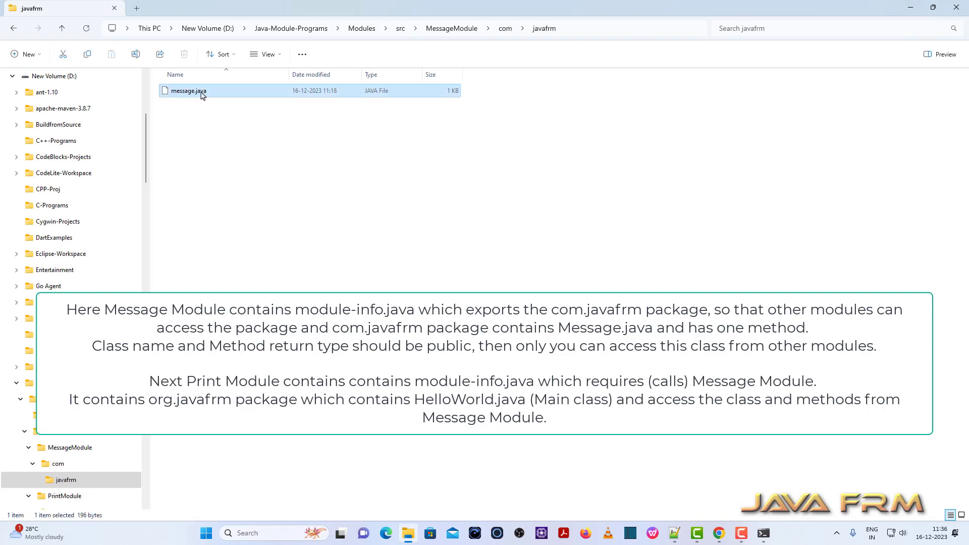
{"action": "left_click", "coordinate": [271, 248]}
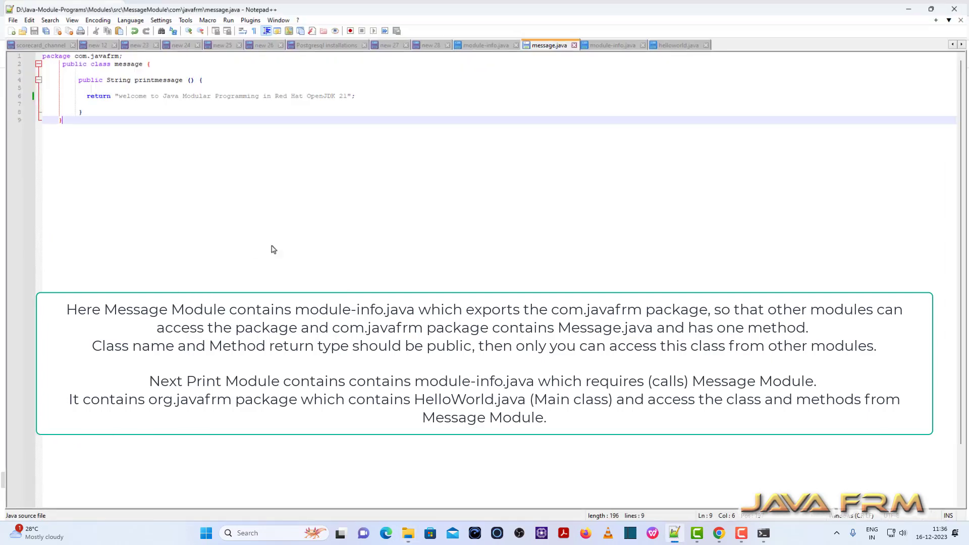
Step: Replace 'Red Hat' with 'Eclipse Temurin' in the welcome string and save message.java
{"action": "left_click", "coordinate": [42, 55]}
{"action": "left_click_drag", "start_coordinate": [42, 55], "coordinate": [230, 79]}
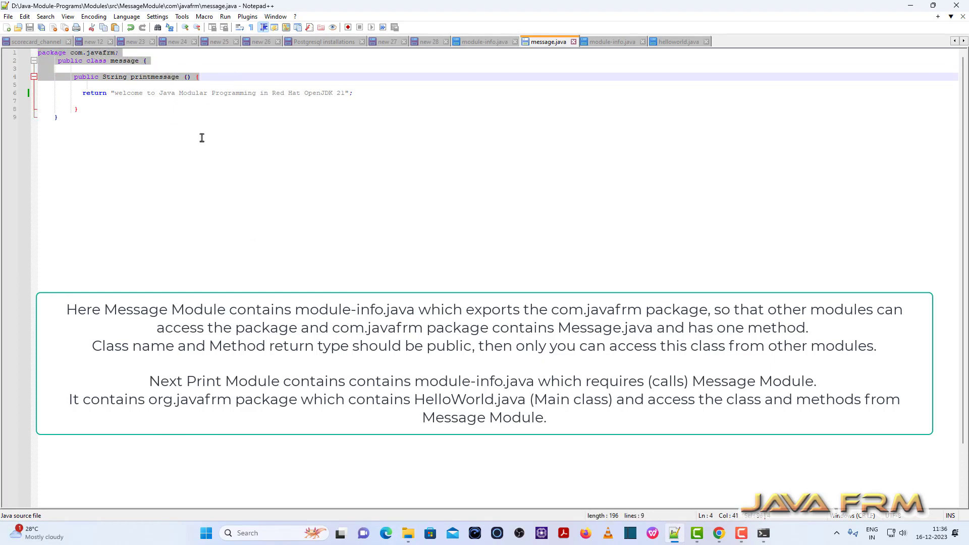
{"action": "left_click", "coordinate": [291, 113]}
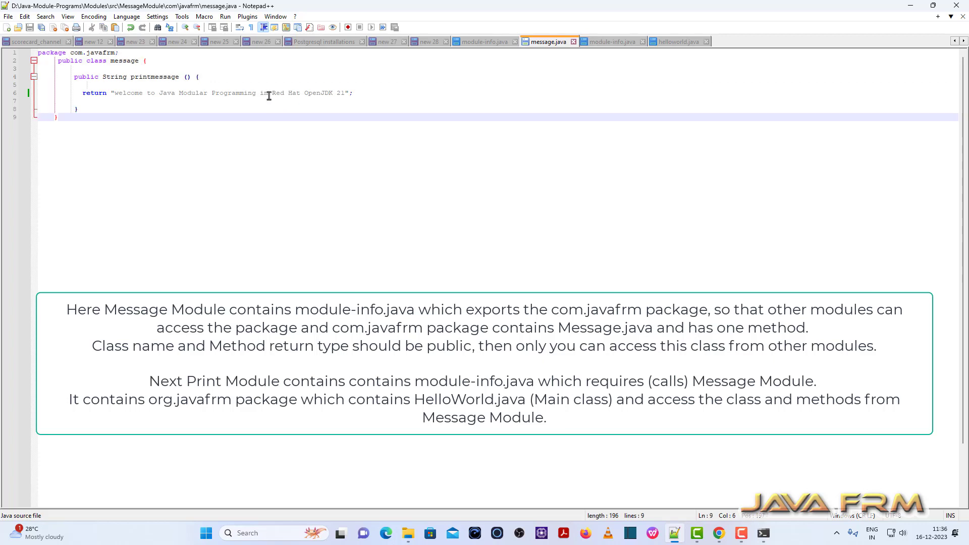
{"action": "left_click_drag", "start_coordinate": [271, 93], "coordinate": [300, 93]}
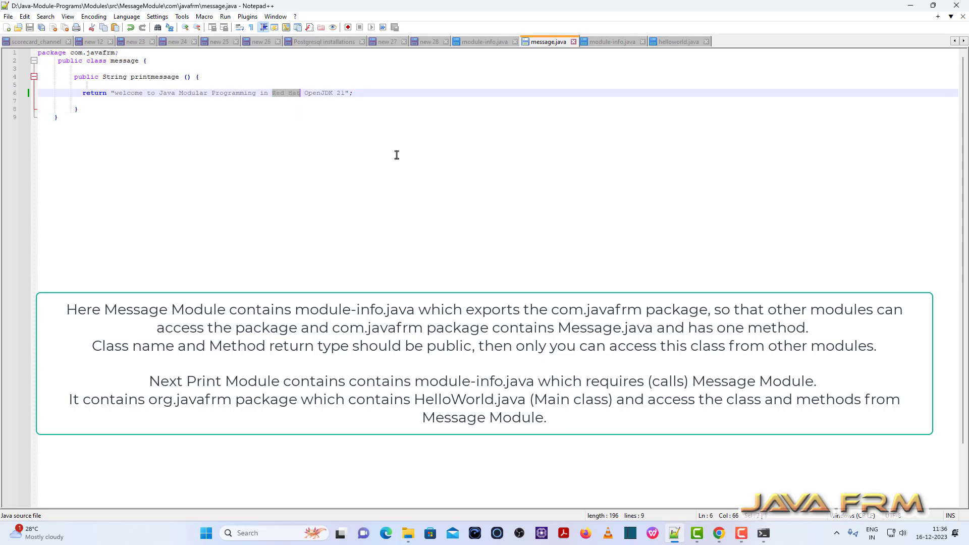
{"action": "type", "text": "Eclipse Te"}
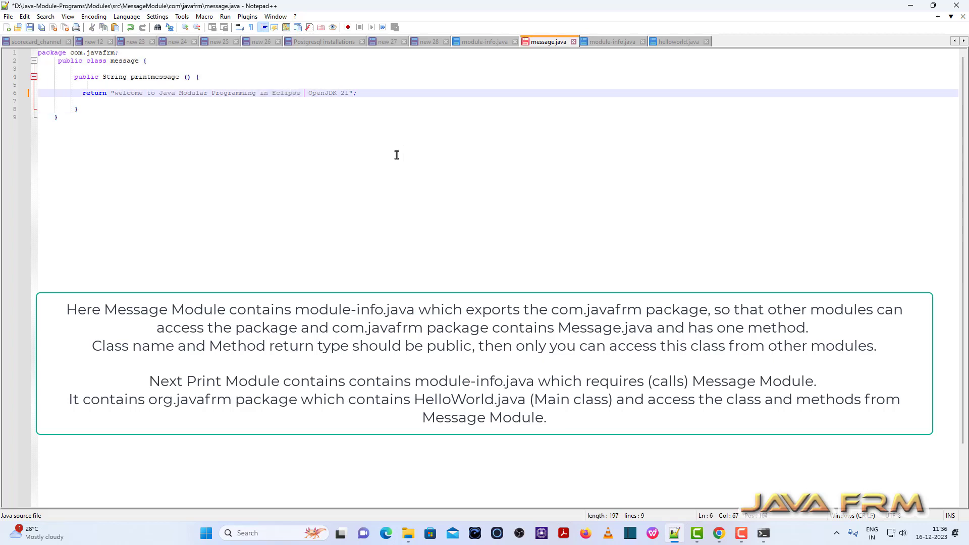
{"action": "type", "text": "murin"}
{"action": "left_click", "coordinate": [29, 28]}
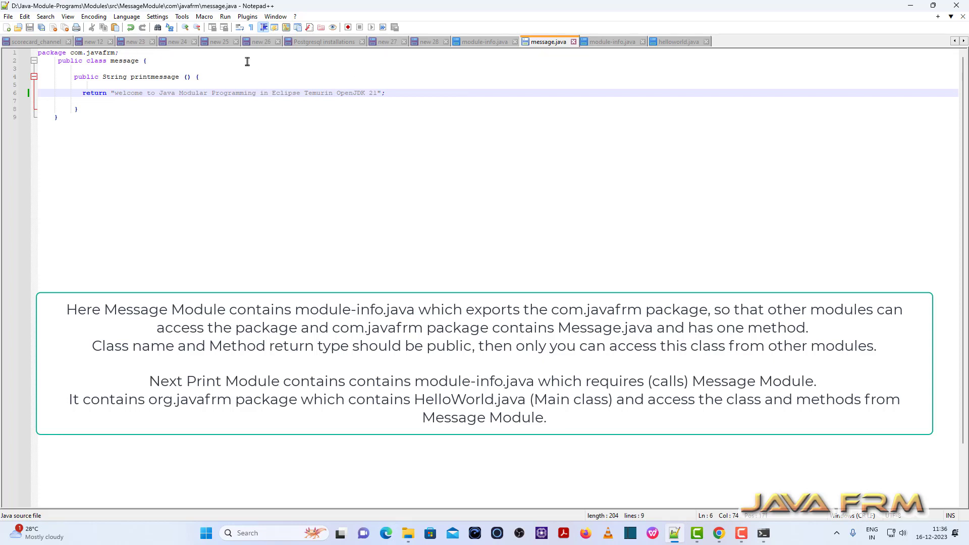
{"action": "left_click", "coordinate": [911, 7]}
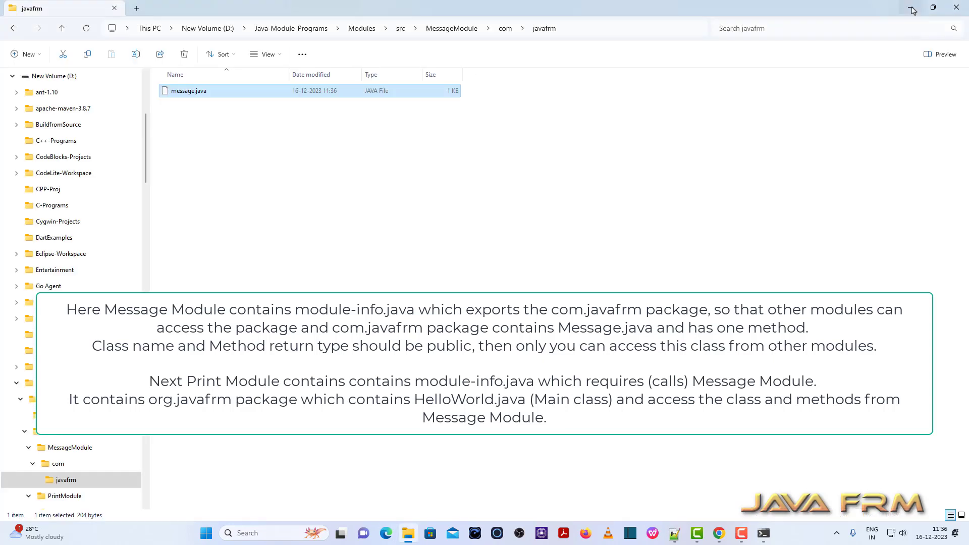
Step: Open PrintModule's module-info.java in Notepad++ to review its MessageModule requirement
{"action": "left_click", "coordinate": [401, 29]}
{"action": "double_click", "coordinate": [209, 107]}
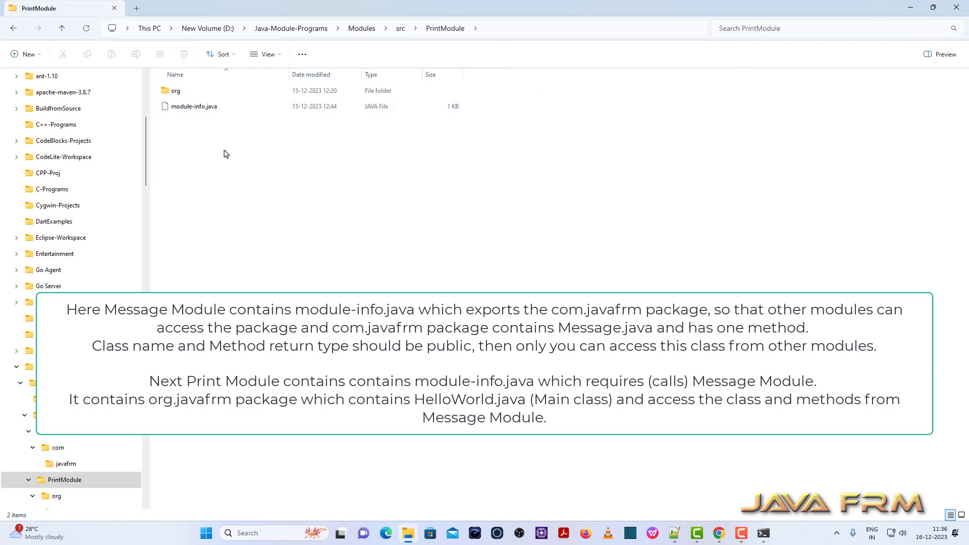
{"action": "left_click", "coordinate": [199, 110]}
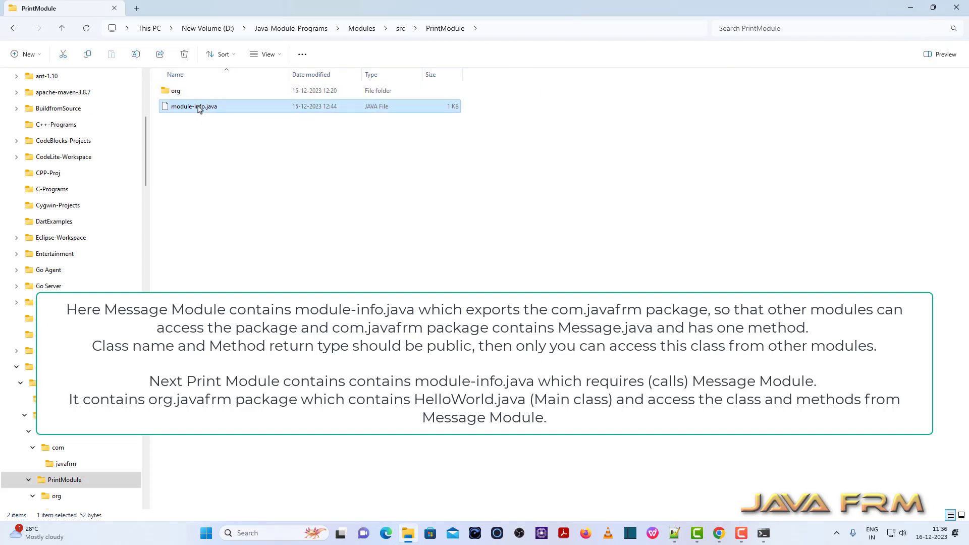
{"action": "right_click", "coordinate": [198, 109]}
{"action": "left_click", "coordinate": [271, 258]}
{"action": "left_click", "coordinate": [116, 86]}
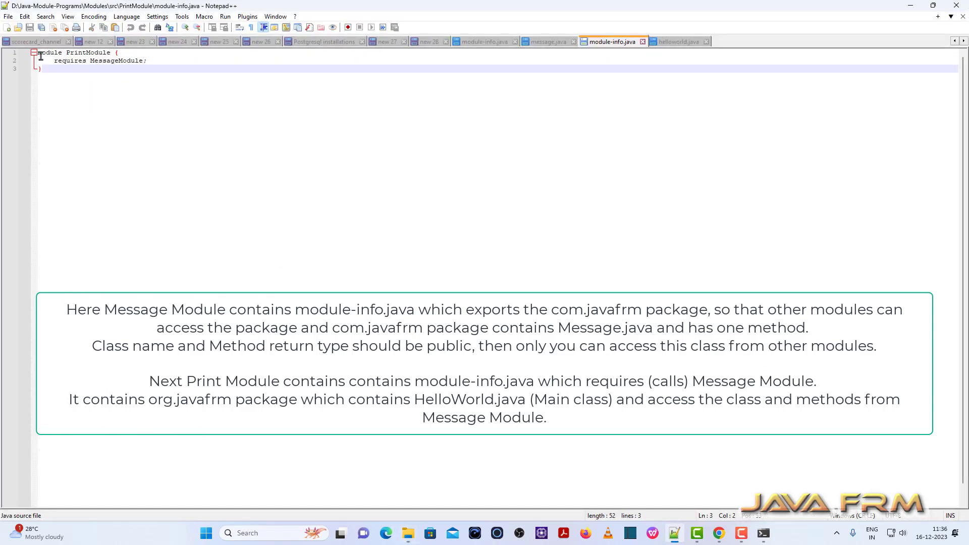
{"action": "left_click_drag", "start_coordinate": [41, 56], "coordinate": [148, 62]}
{"action": "left_click", "coordinate": [125, 78]}
{"action": "left_click", "coordinate": [910, 7]}
Step: Open org\javafrm\helloworld.java in Notepad++
{"action": "double_click", "coordinate": [185, 95]}
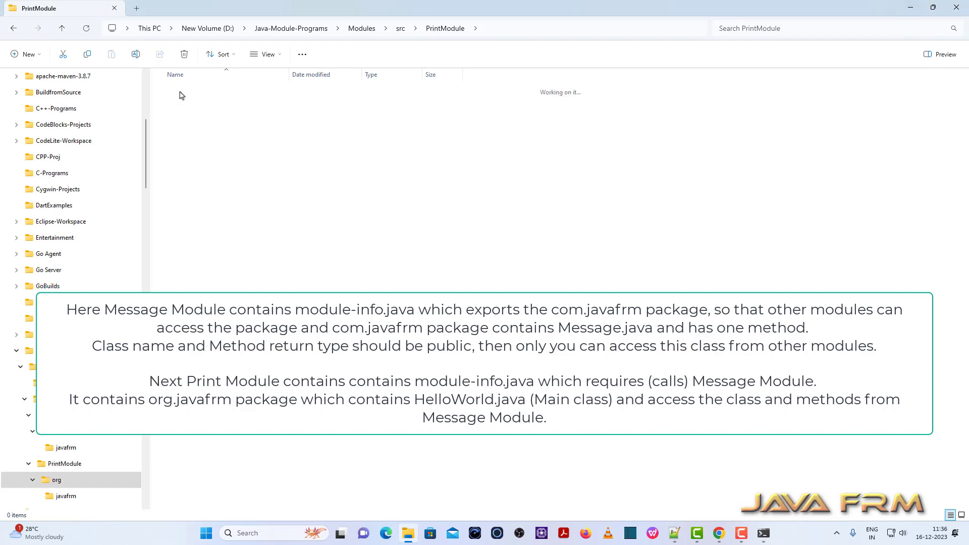
{"action": "double_click", "coordinate": [191, 97]}
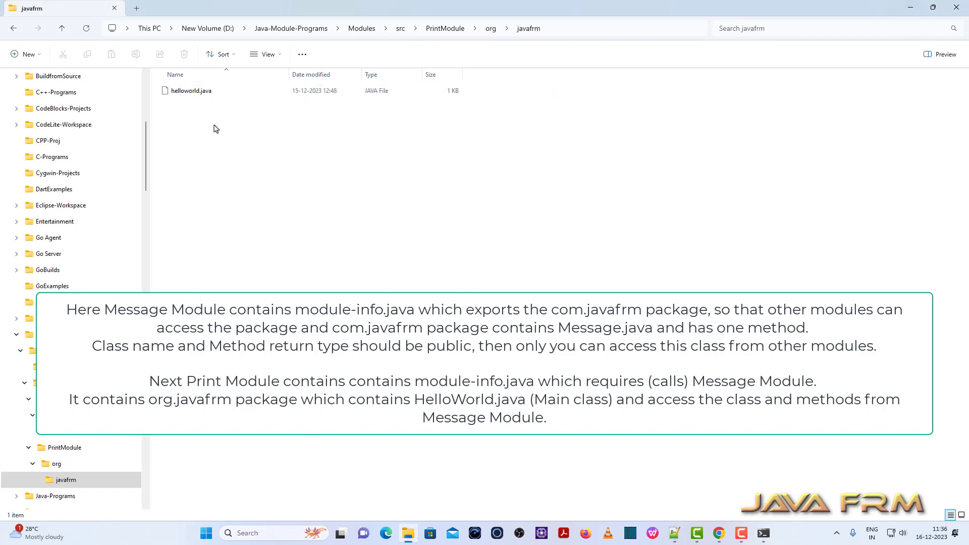
{"action": "right_click", "coordinate": [197, 97]}
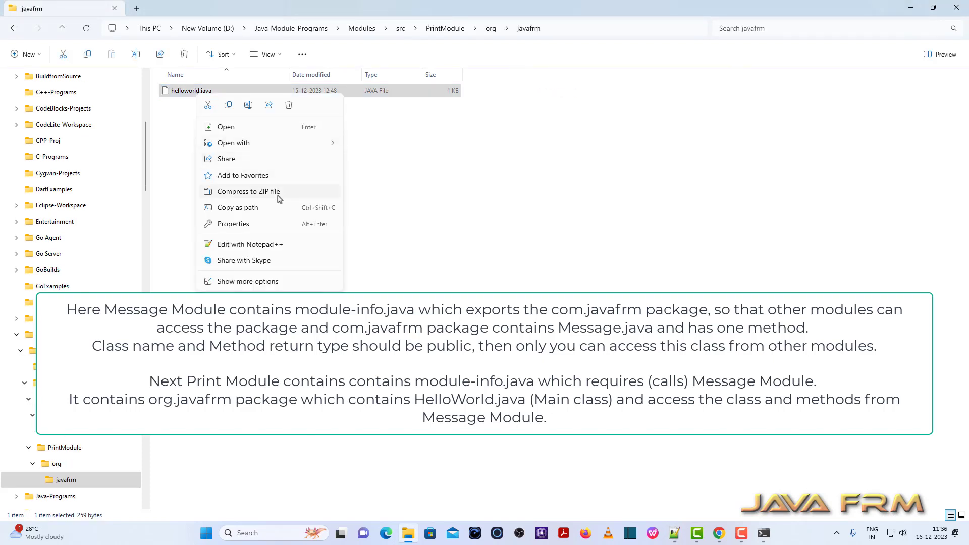
{"action": "left_click", "coordinate": [270, 246]}
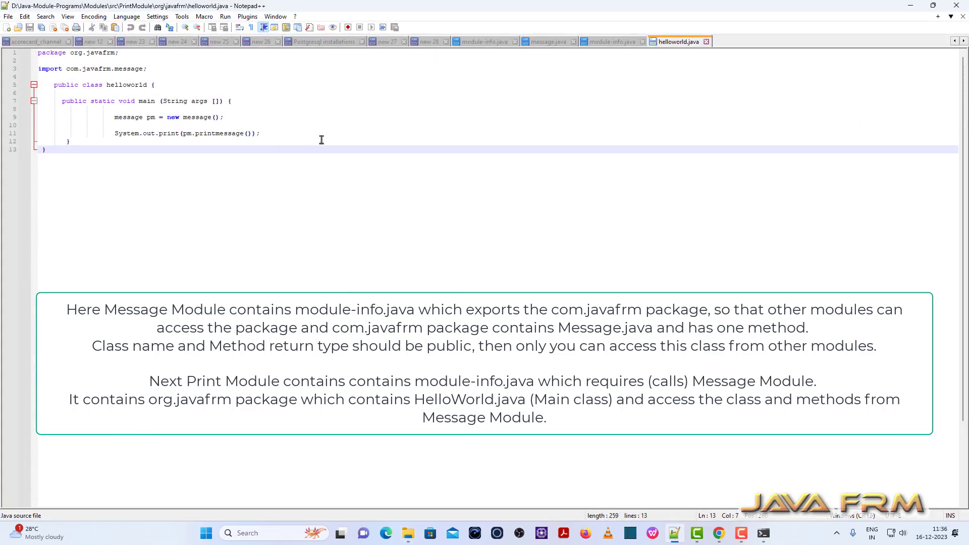
Step: Review helloworld.java's package, import com.javafrm.message, class body and print lines
{"action": "left_click", "coordinate": [242, 117]}
{"action": "left_click_drag", "start_coordinate": [39, 55], "coordinate": [118, 55]}
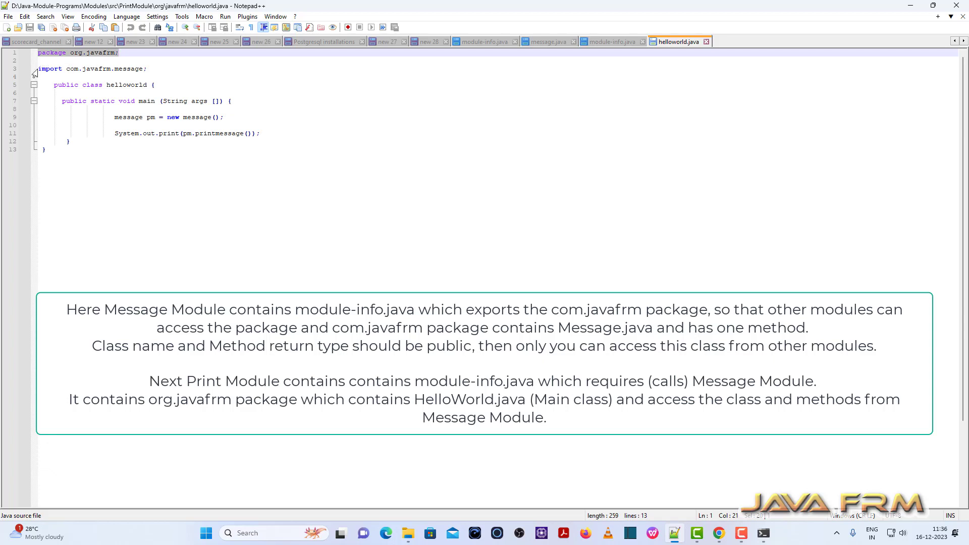
{"action": "left_click_drag", "start_coordinate": [39, 70], "coordinate": [147, 70]}
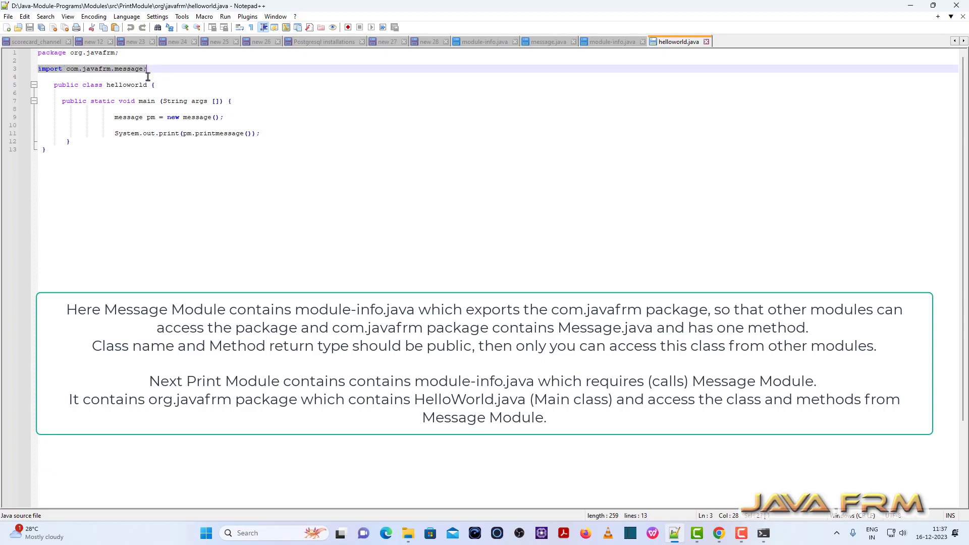
{"action": "left_click_drag", "start_coordinate": [54, 84], "coordinate": [226, 149]}
{"action": "left_click", "coordinate": [225, 157]}
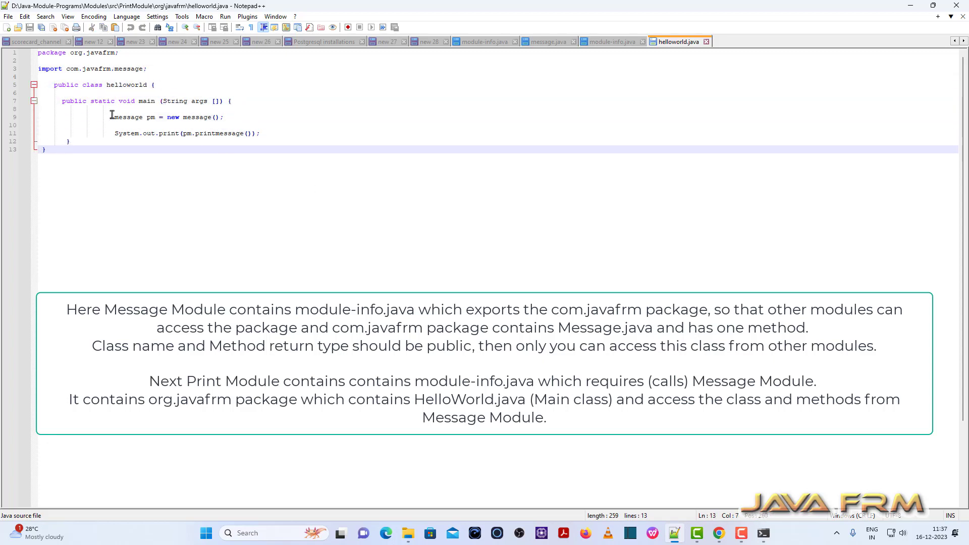
{"action": "left_click_drag", "start_coordinate": [112, 115], "coordinate": [262, 121]}
{"action": "left_click", "coordinate": [262, 121]}
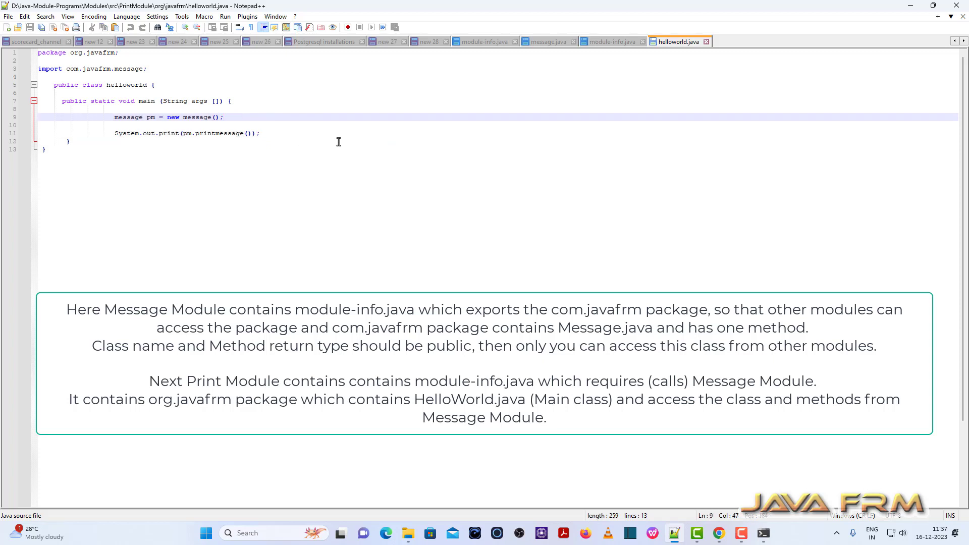
Step: Return Explorer to the Modules folder and bring Command Prompt to the front
{"action": "left_click", "coordinate": [910, 8]}
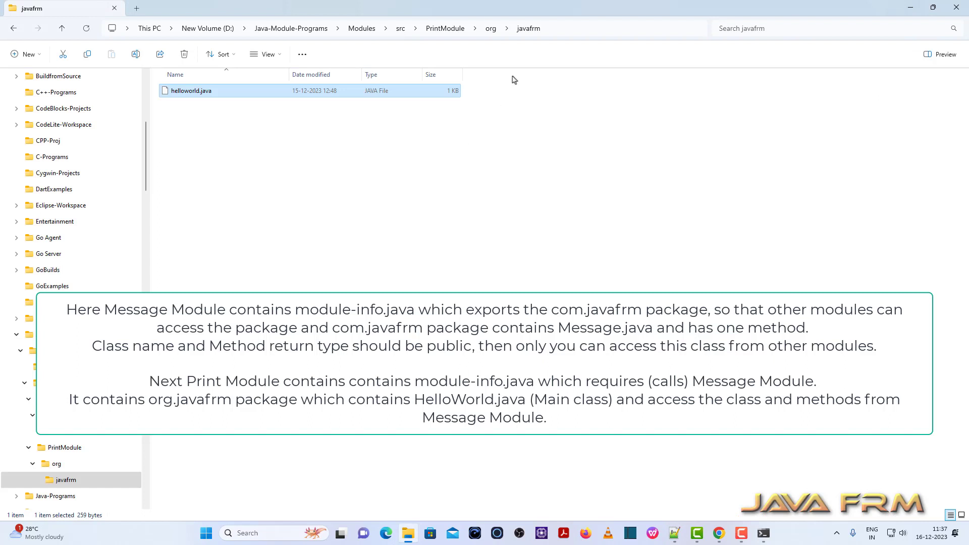
{"action": "left_click", "coordinate": [364, 31]}
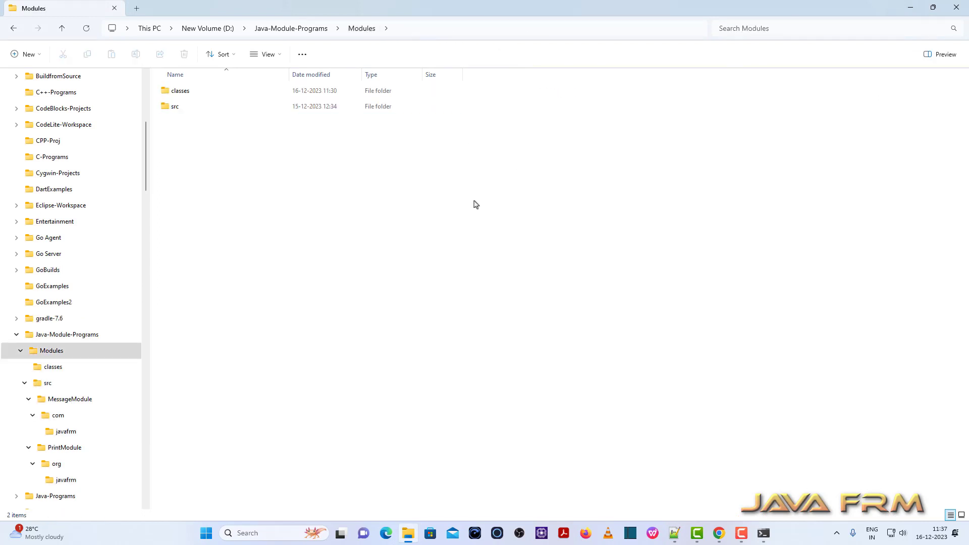
{"action": "left_click", "coordinate": [674, 532]}
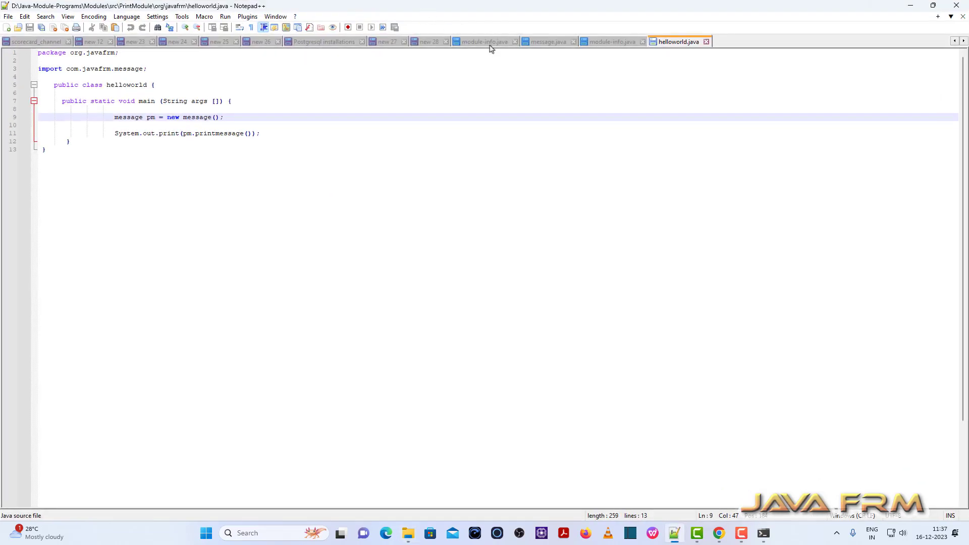
{"action": "key", "text": "alt+Tab"}
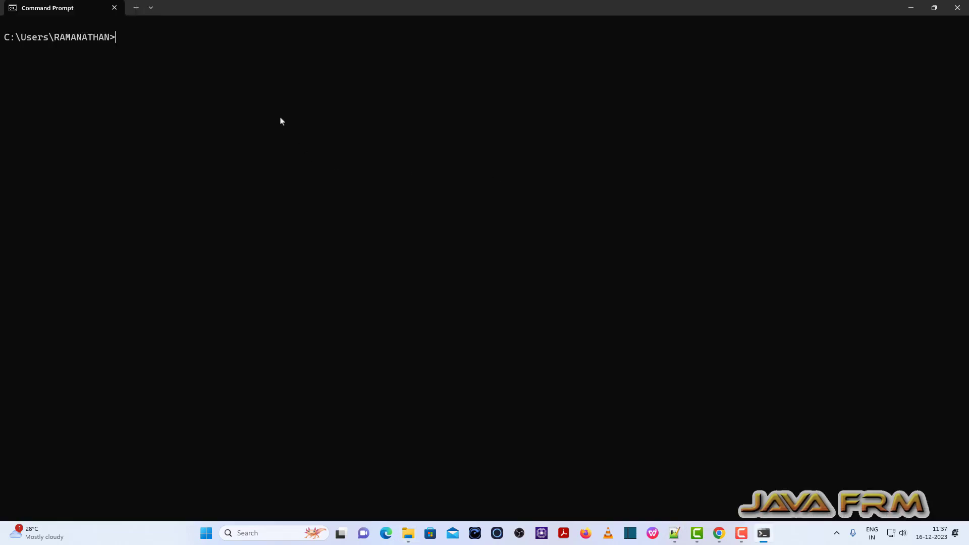
Step: Compile MessageModule into Modules\classes with the javac --module-source-path command
{"action": "type", "text": "javac --module MessageModule -d D:\\Java-Module-Programs\\Modules\\classes --module-source-path D:\\Java-Module-Programs\\Modules\\src"}
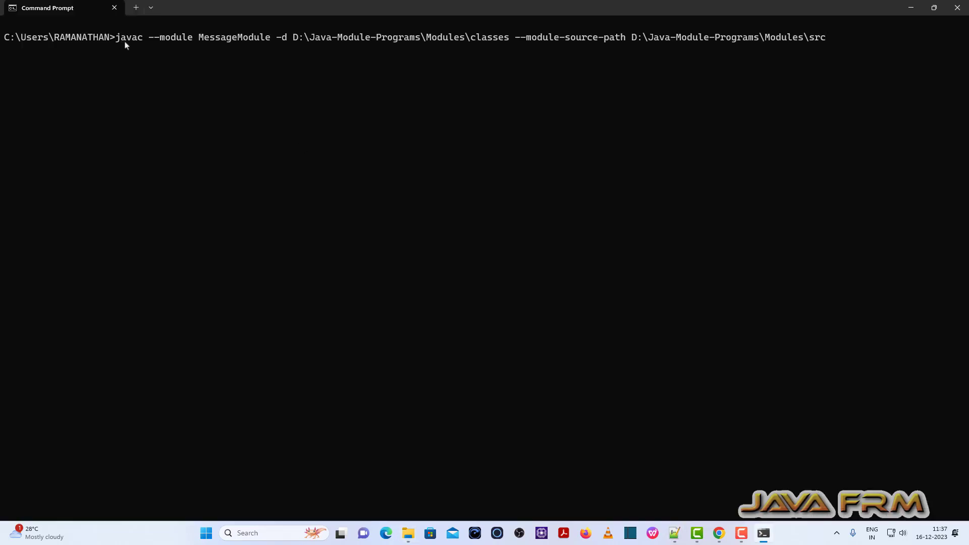
{"action": "left_click_drag", "start_coordinate": [149, 41], "coordinate": [825, 40]}
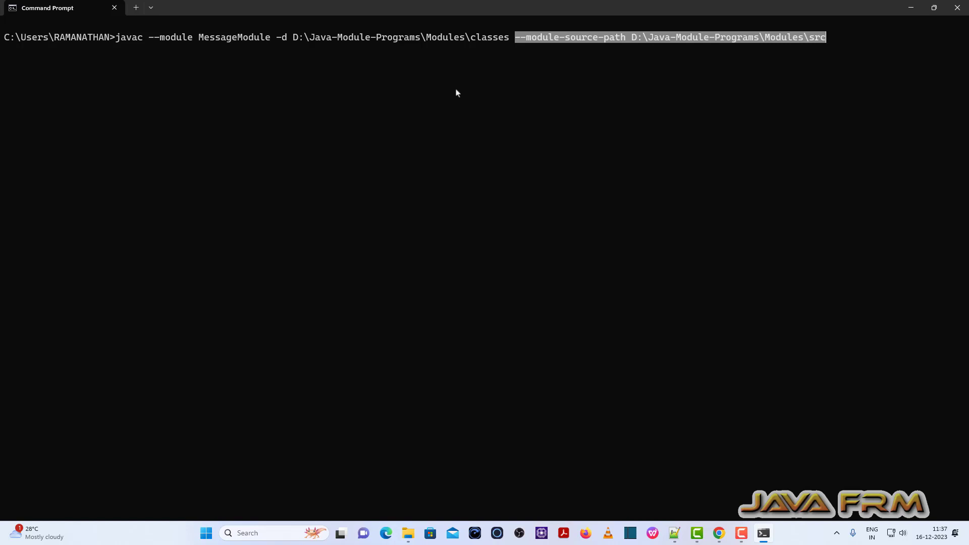
{"action": "key", "text": "ctrl+c"}
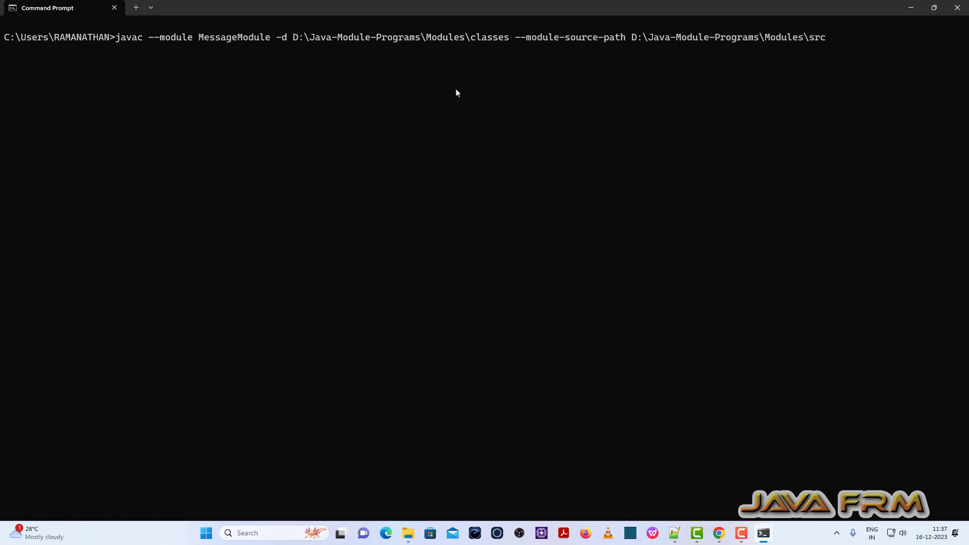
{"action": "key", "text": "Return"}
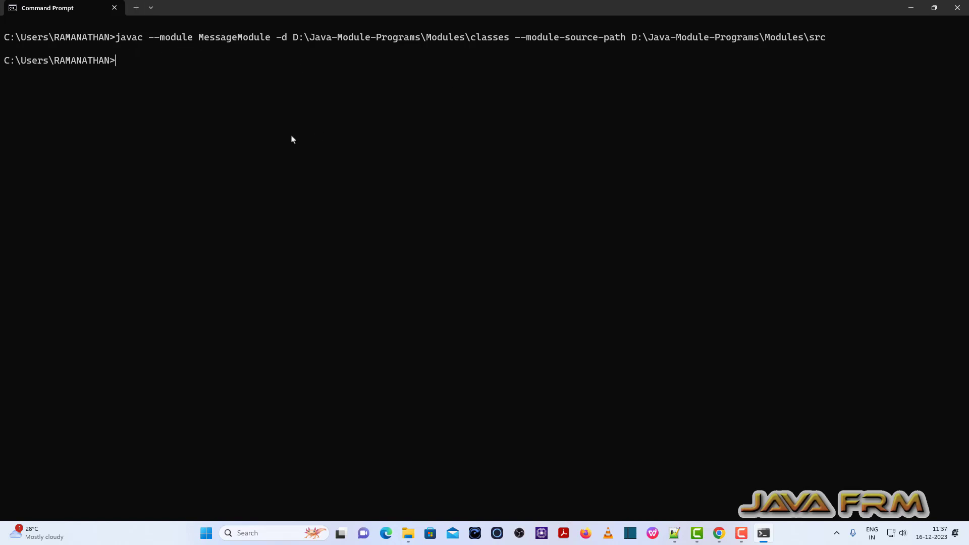
Step: Rerun the javac command with the module name changed to PrintModule
{"action": "key", "text": "Up"}
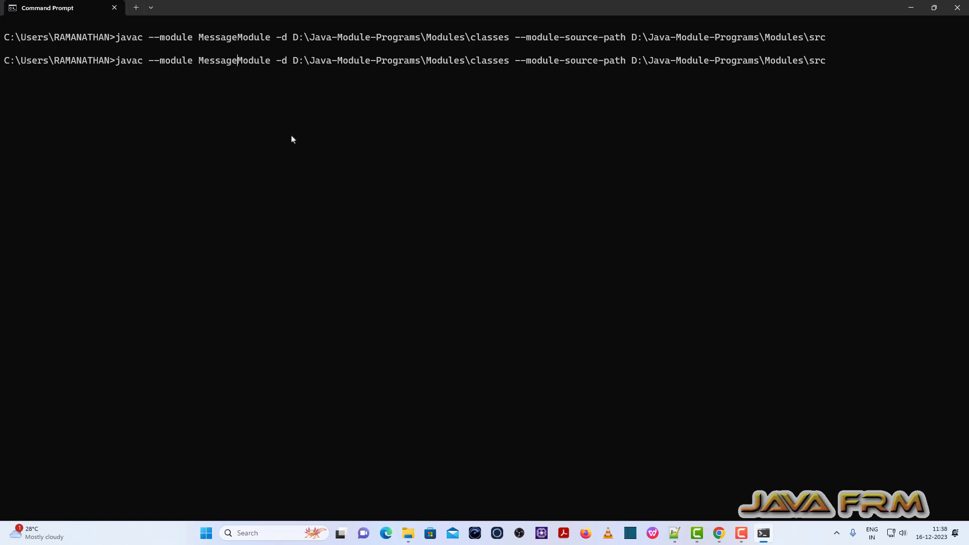
{"action": "key", "text": "BackSpace"}
{"action": "key", "text": "BackSpace"}
{"action": "key", "text": "BackSpace"}
{"action": "key", "text": "BackSpace"}
{"action": "key", "text": "BackSpace"}
{"action": "key", "text": "BackSpace"}
{"action": "key", "text": "BackSpace"}
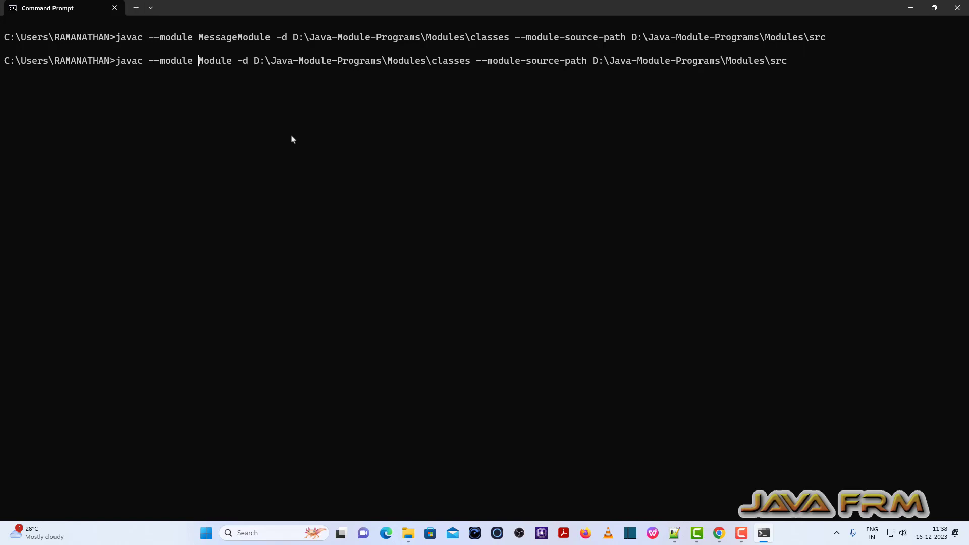
{"action": "type", "text": "print"}
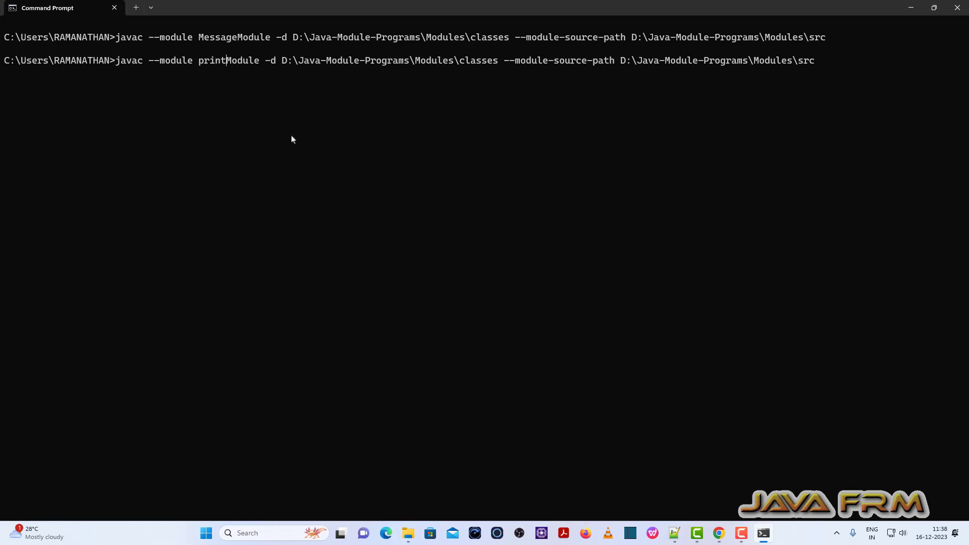
{"action": "key", "text": "BackSpace"}
{"action": "key", "text": "BackSpace"}
{"action": "key", "text": "BackSpace"}
{"action": "key", "text": "BackSpace"}
{"action": "key", "text": "BackSpace"}
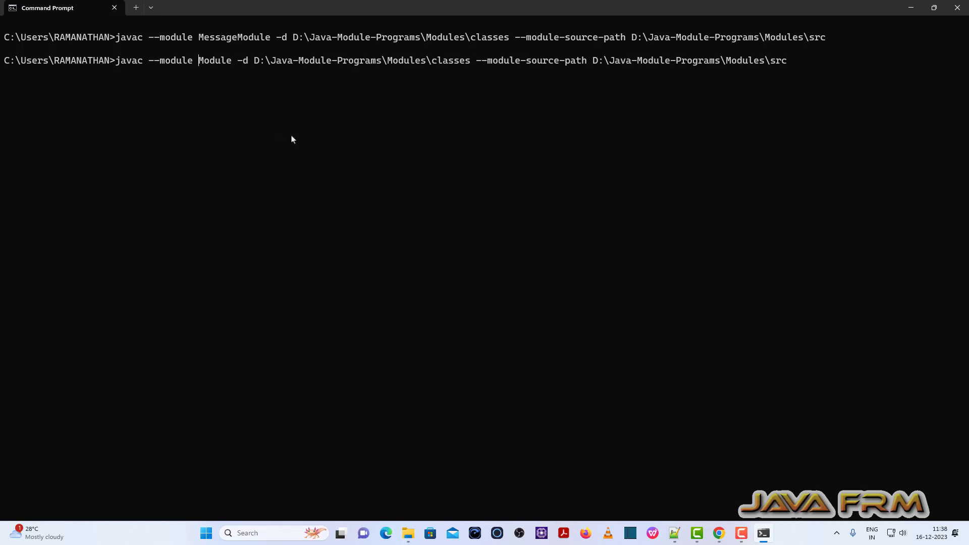
{"action": "type", "text": "Pr"}
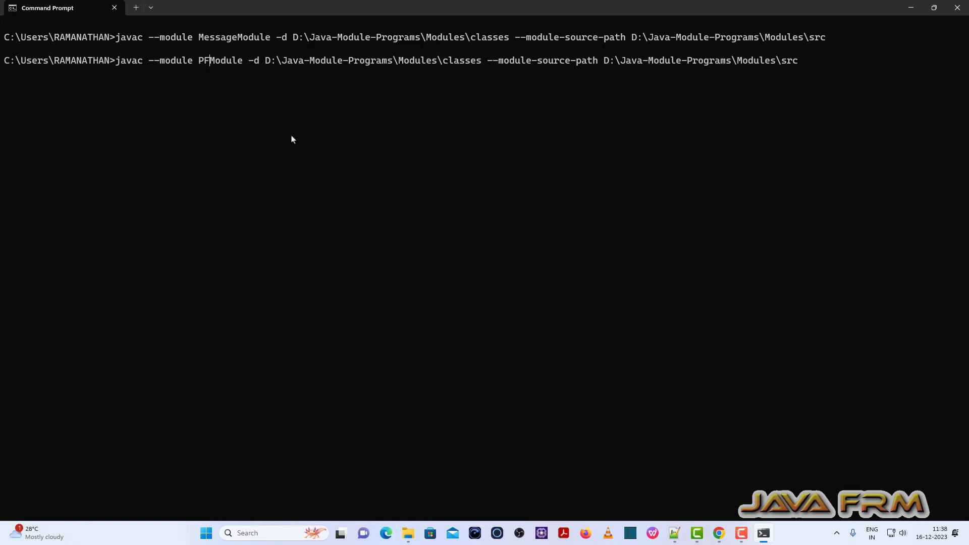
{"action": "key", "text": "BackSpace"}
{"action": "type", "text": "rint"}
{"action": "key", "text": "Return"}
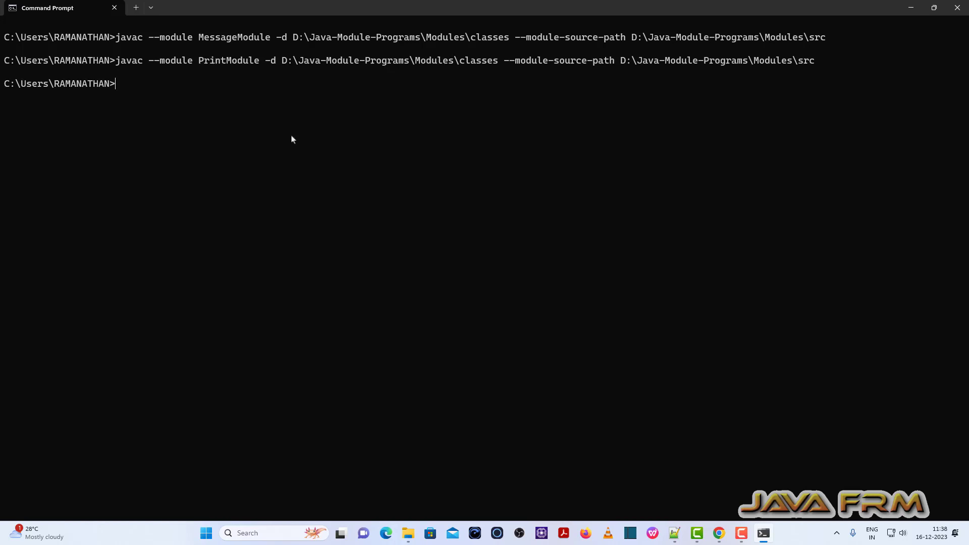
{"action": "left_click", "coordinate": [408, 533]}
{"action": "left_click", "coordinate": [177, 94]}
{"action": "double_click", "coordinate": [177, 94]}
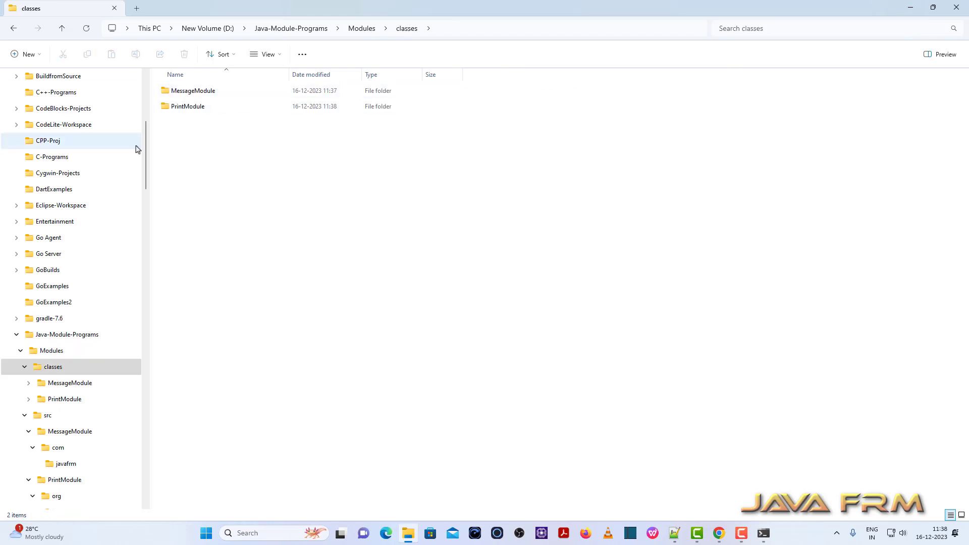
{"action": "double_click", "coordinate": [186, 96]}
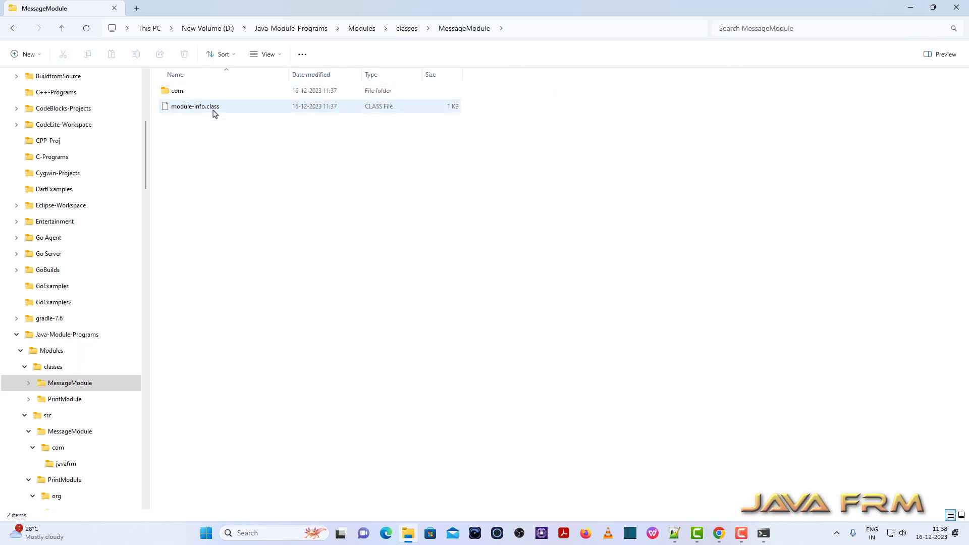
{"action": "double_click", "coordinate": [176, 91]}
{"action": "double_click", "coordinate": [176, 92]}
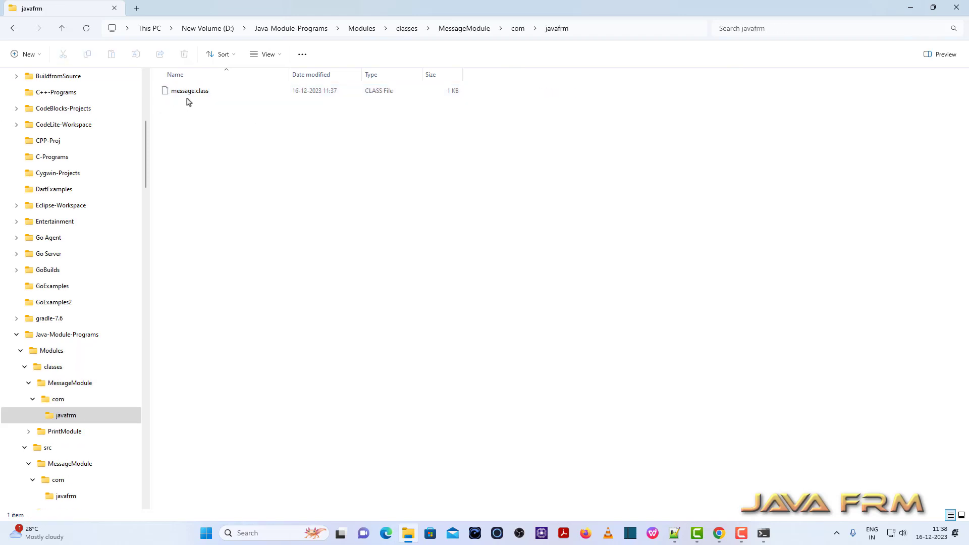
{"action": "left_click", "coordinate": [412, 29]}
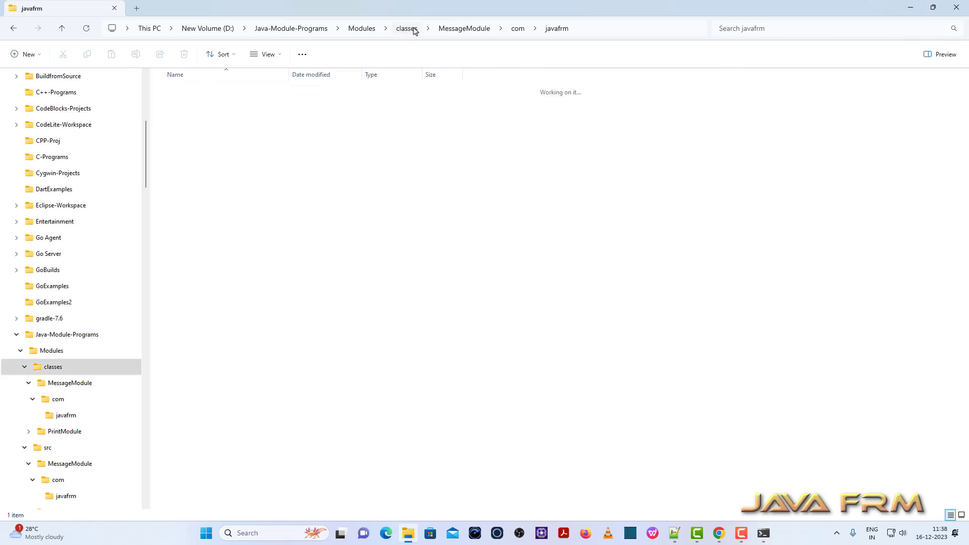
{"action": "double_click", "coordinate": [201, 107]}
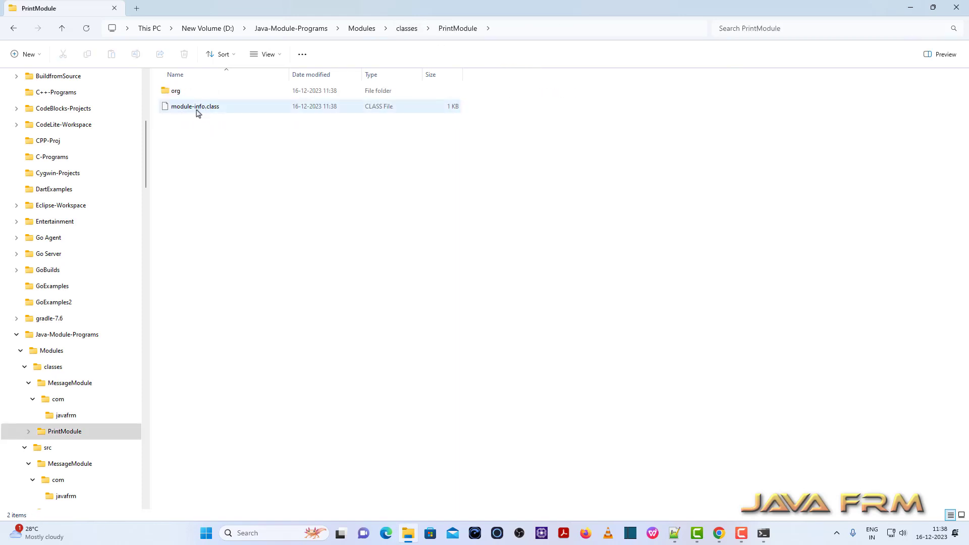
{"action": "double_click", "coordinate": [174, 92]}
{"action": "double_click", "coordinate": [174, 91]}
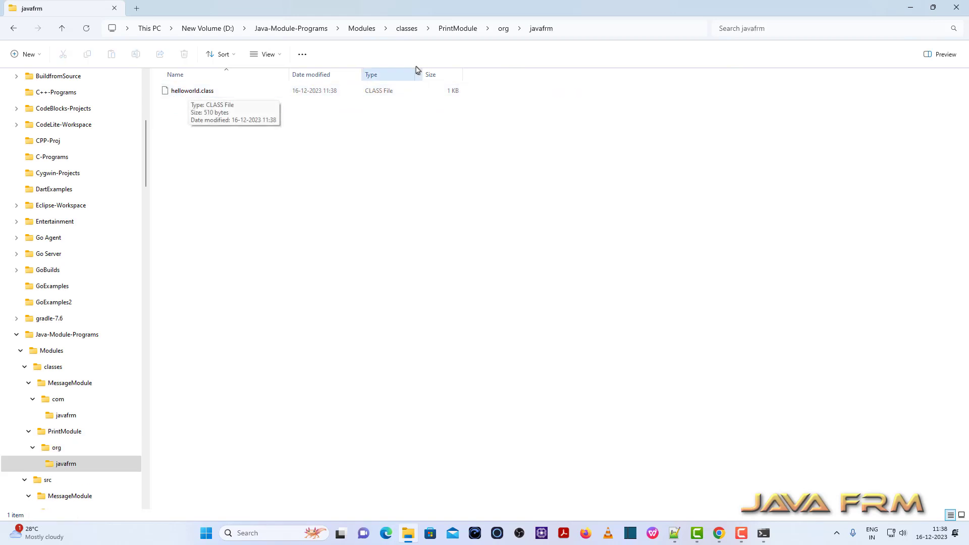
{"action": "left_click", "coordinate": [361, 28]}
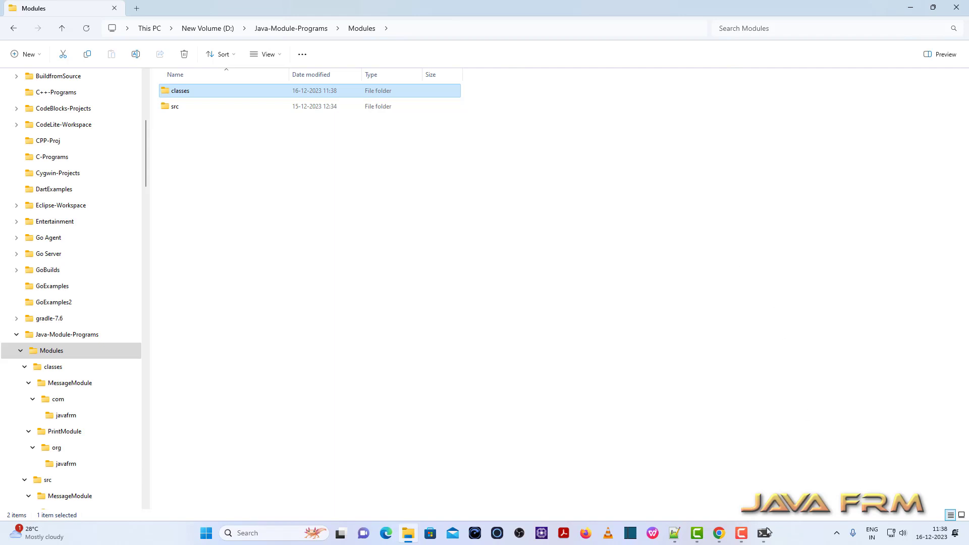
{"action": "left_click", "coordinate": [763, 533]}
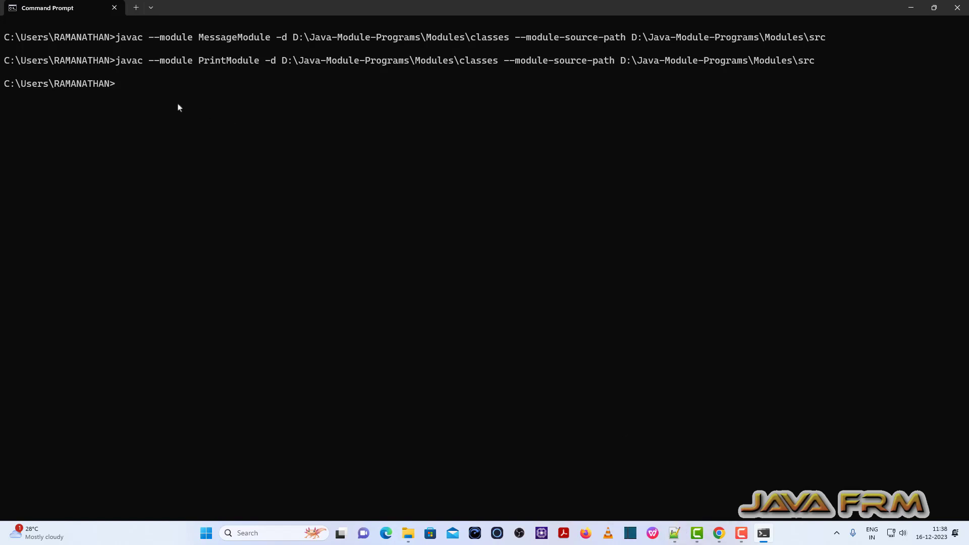
Step: Paste the java --module-path D:\Java-Module-Programs\Modules\classes command and confirm that path in Explorer
{"action": "key", "text": "ctrl+v"}
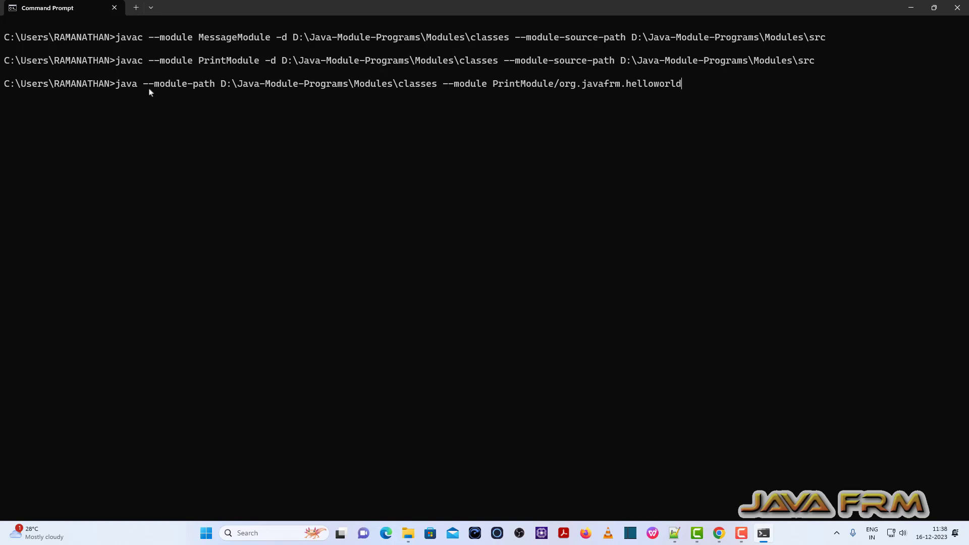
{"action": "left_click_drag", "start_coordinate": [144, 85], "coordinate": [433, 94]}
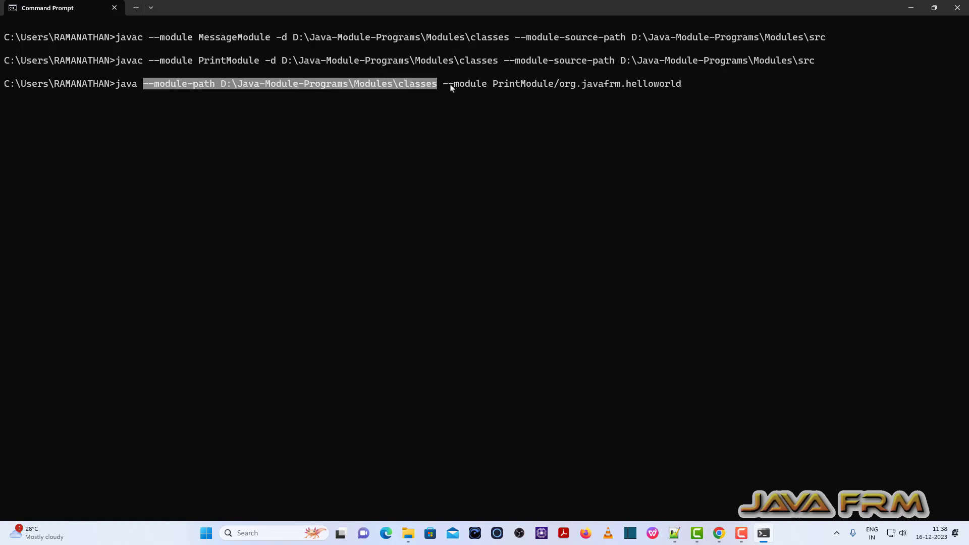
{"action": "left_click", "coordinate": [408, 533]}
{"action": "double_click", "coordinate": [197, 91]}
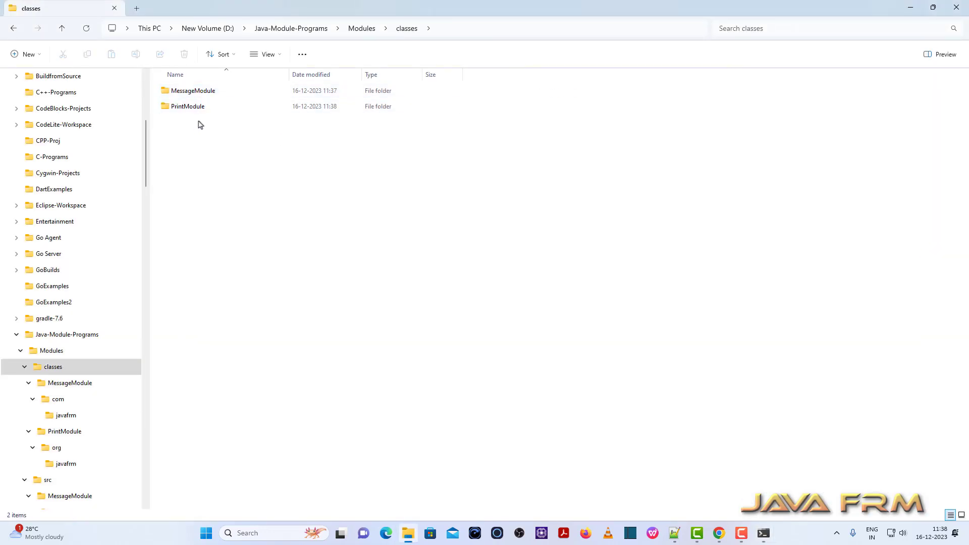
{"action": "left_click", "coordinate": [451, 28]}
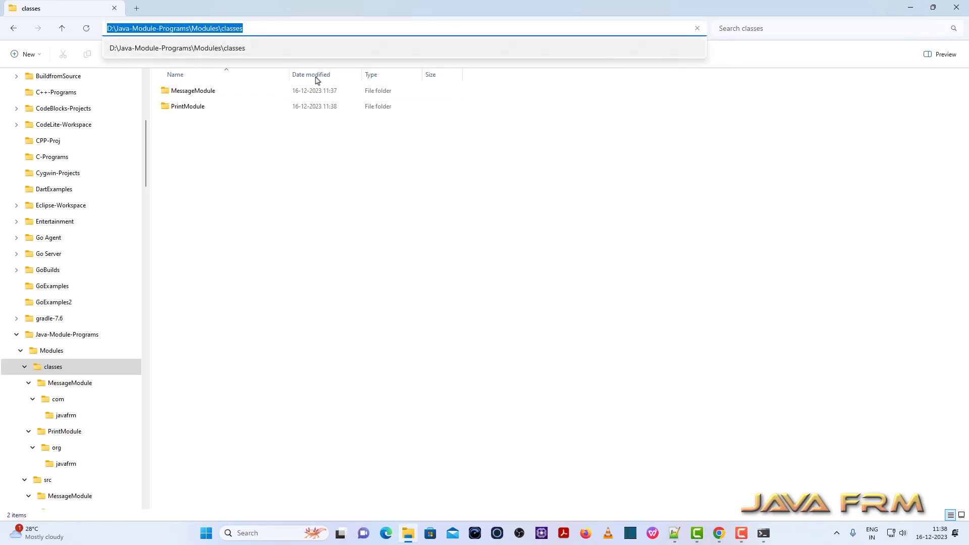
{"action": "left_click", "coordinate": [413, 215]}
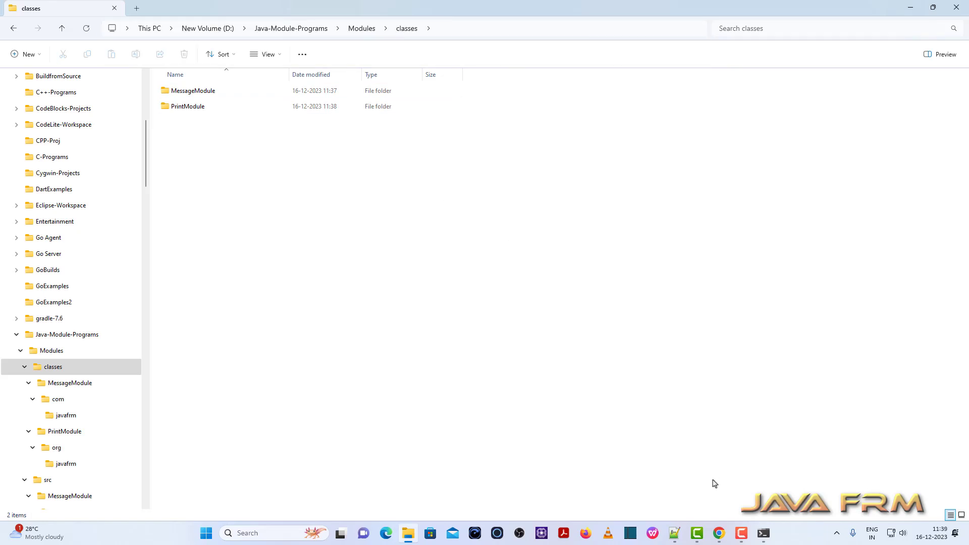
Step: Review helloworld.java's main method, then the PrintModule/org.javafrm.helloworld part of the command
{"action": "left_click", "coordinate": [675, 533]}
{"action": "left_click", "coordinate": [682, 42]}
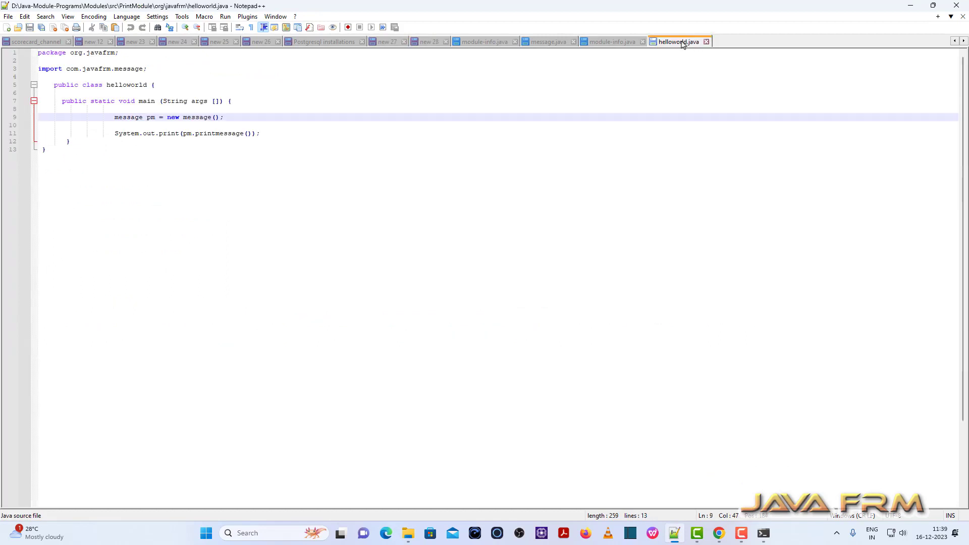
{"action": "left_click", "coordinate": [448, 186]}
{"action": "left_click_drag", "start_coordinate": [59, 101], "coordinate": [256, 102]}
{"action": "left_click_drag", "start_coordinate": [114, 118], "coordinate": [259, 134]}
{"action": "left_click", "coordinate": [764, 533]}
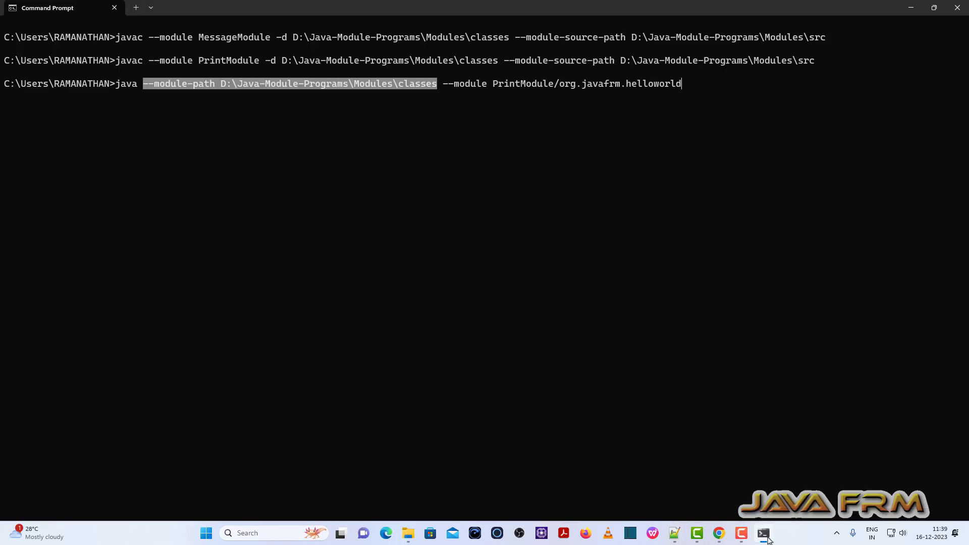
{"action": "left_click_drag", "start_coordinate": [446, 87], "coordinate": [690, 88]}
Step: Run PrintModule/org.javafrm.helloworld, printing the Eclipse Temurin OpenJDK 21 welcome message
{"action": "key", "text": "ctrl+c"}
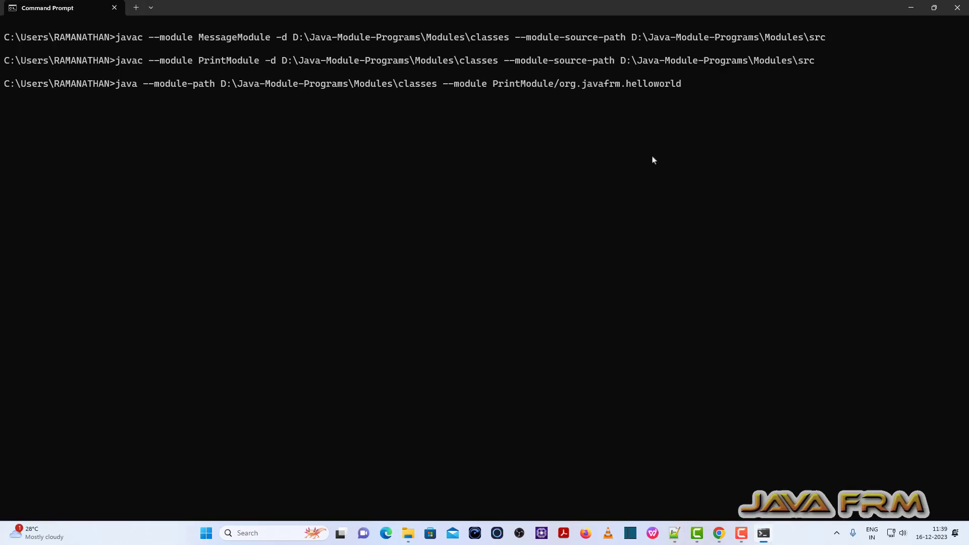
{"action": "key", "text": "Return"}
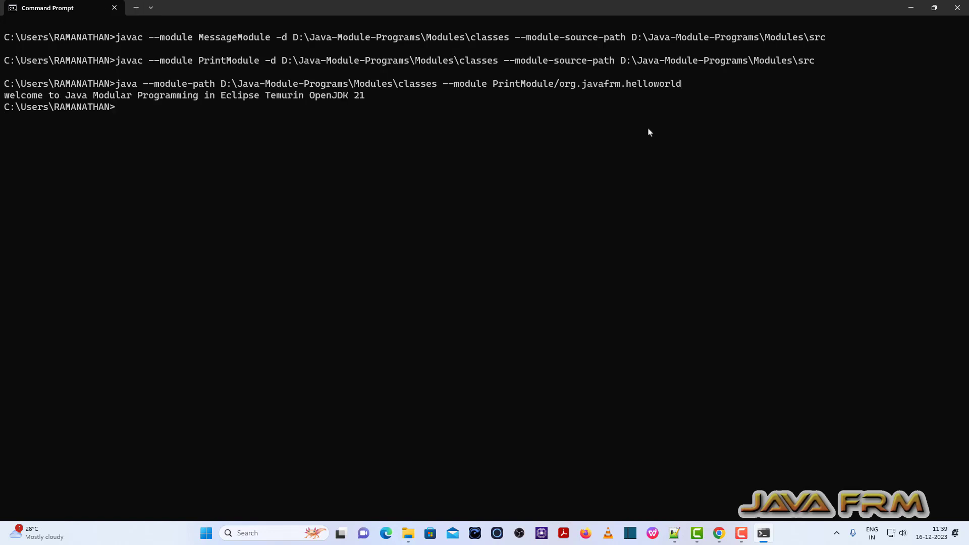
{"action": "left_click_drag", "start_coordinate": [8, 96], "coordinate": [362, 112]}
{"action": "key", "text": "ctrl+c"}
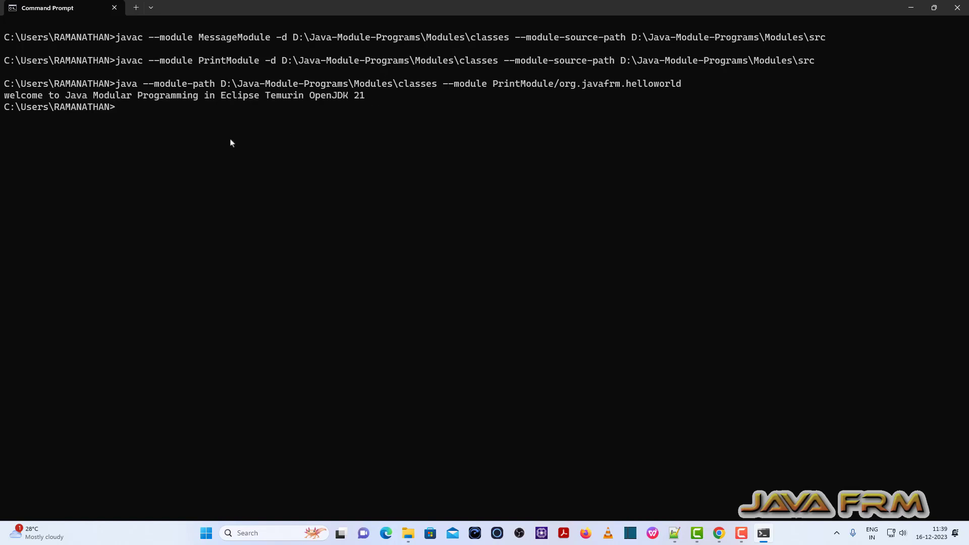